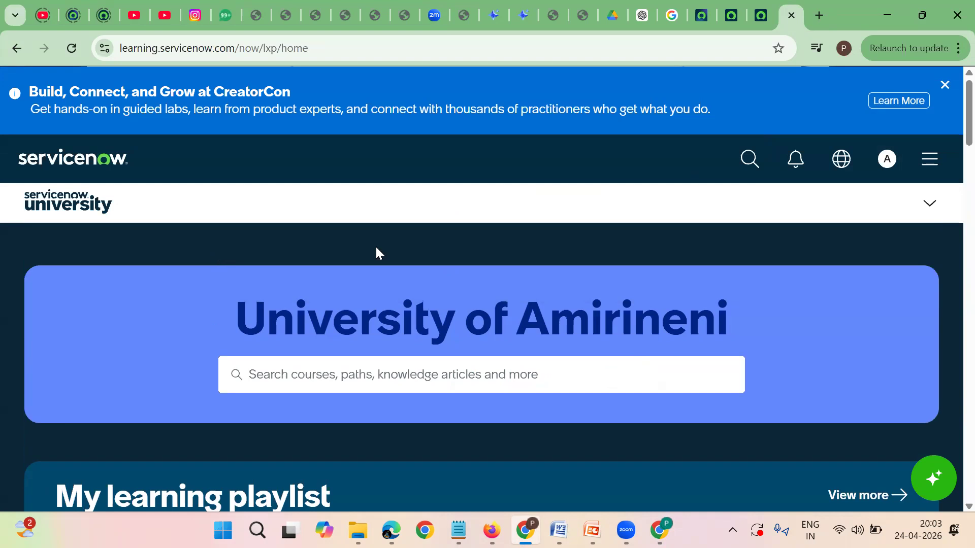
# - Open the My exams page from the My University account section of ServiceNow University
pyautogui.scroll(-10, 308, 242)
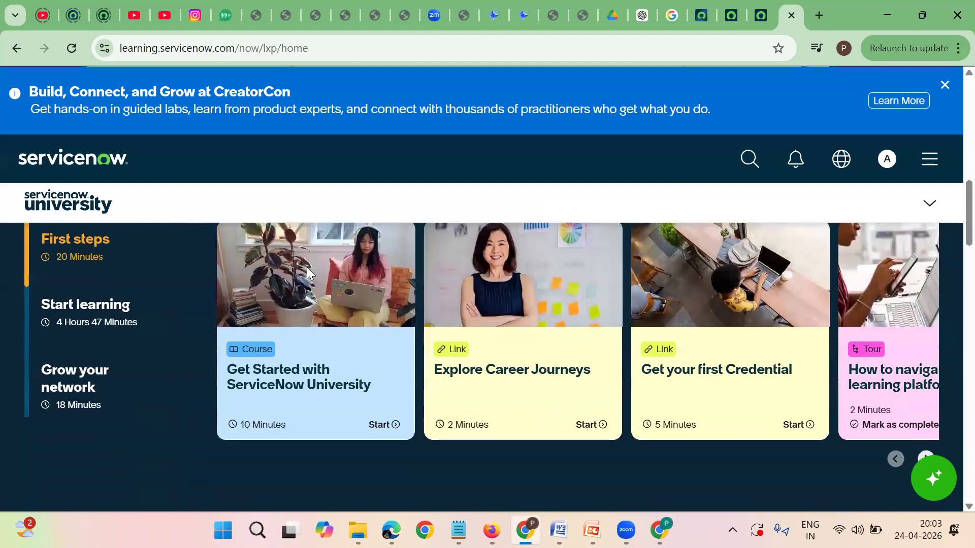
pyautogui.scroll(10, 307, 267)
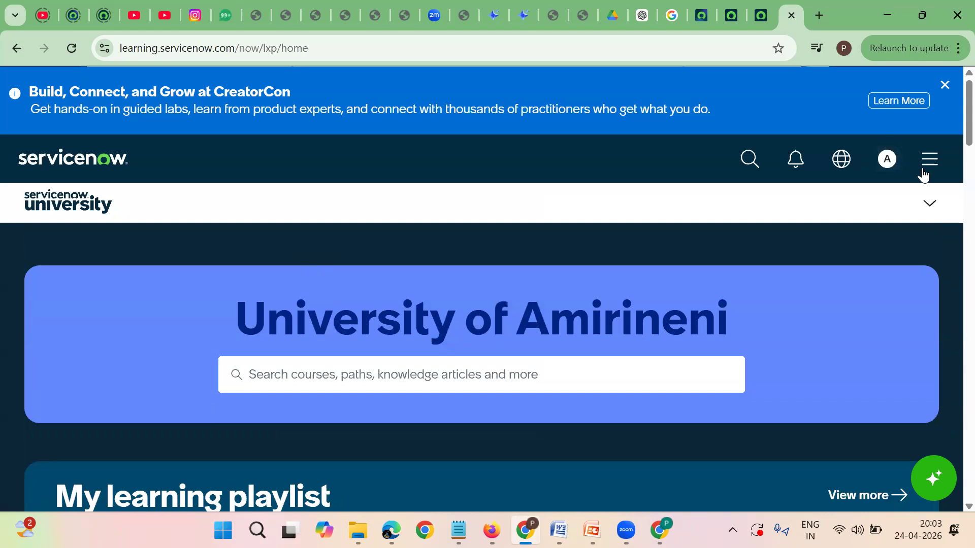
pyautogui.click(929, 205)
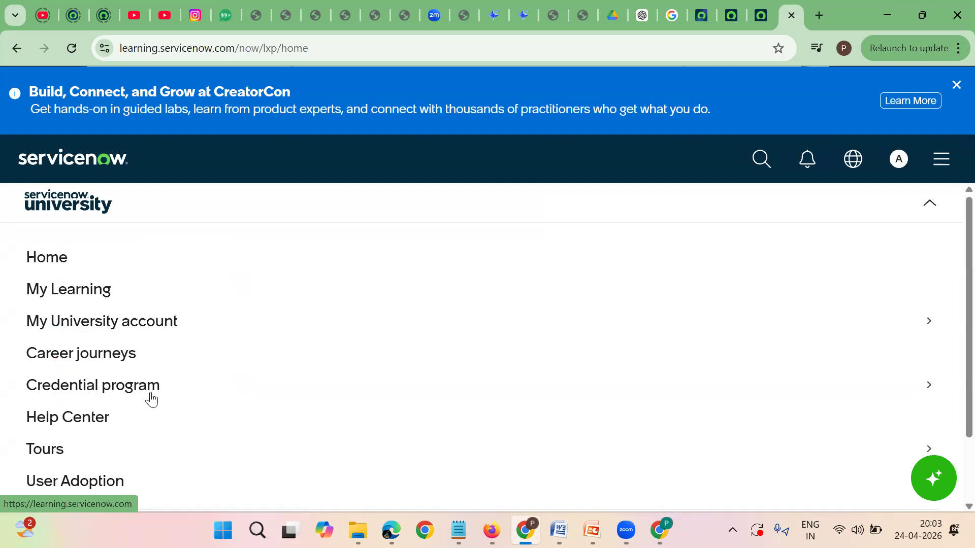
pyautogui.scroll(-1, 143, 394)
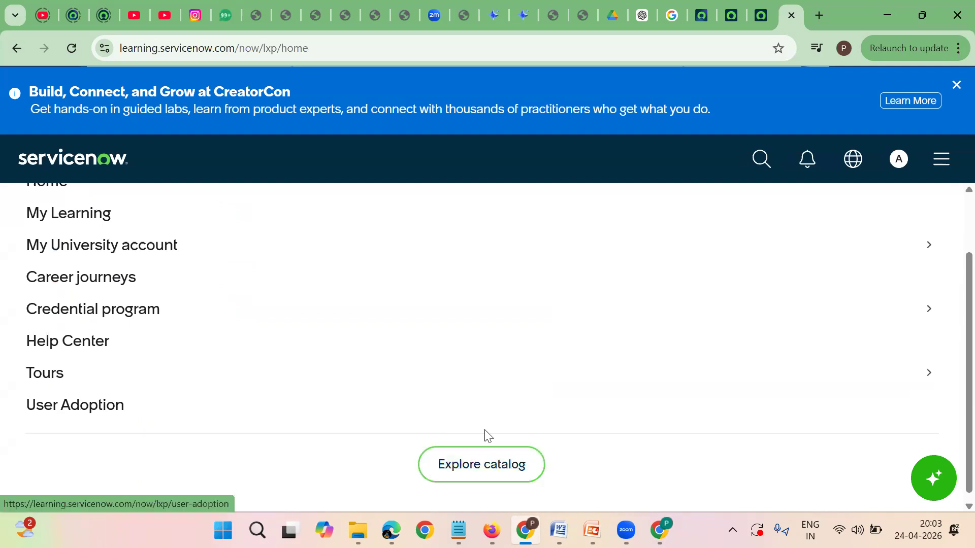
pyautogui.scroll(1, 437, 424)
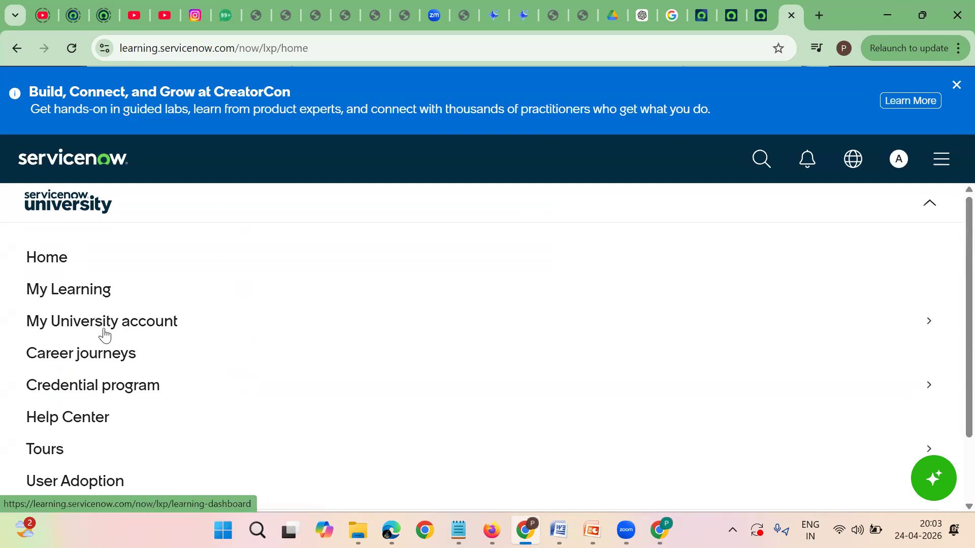
pyautogui.click(103, 327)
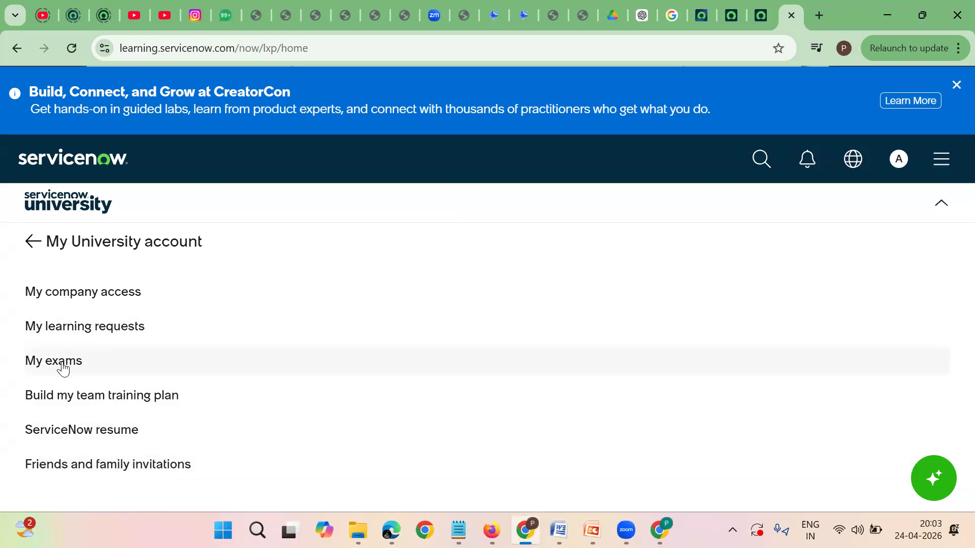
pyautogui.click(46, 363)
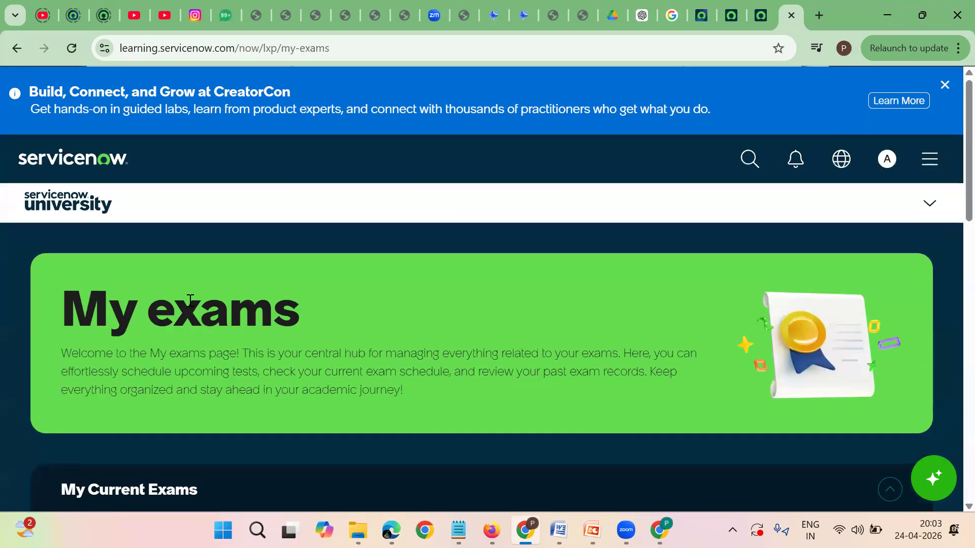
# - Open the scheduled Certified Implementation Specialist - Data Foundations (CMDB and CSDM) exam from the current exams
pyautogui.scroll(-5, 194, 303)
pyautogui.scroll(5, 192, 312)
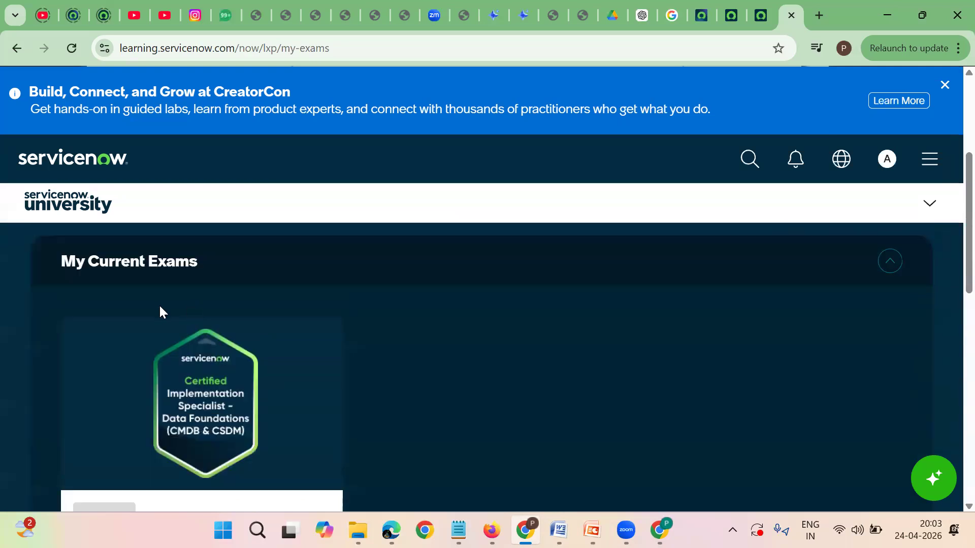
pyautogui.scroll(-5, 335, 351)
pyautogui.scroll(-3, 223, 355)
pyautogui.scroll(-3, 137, 377)
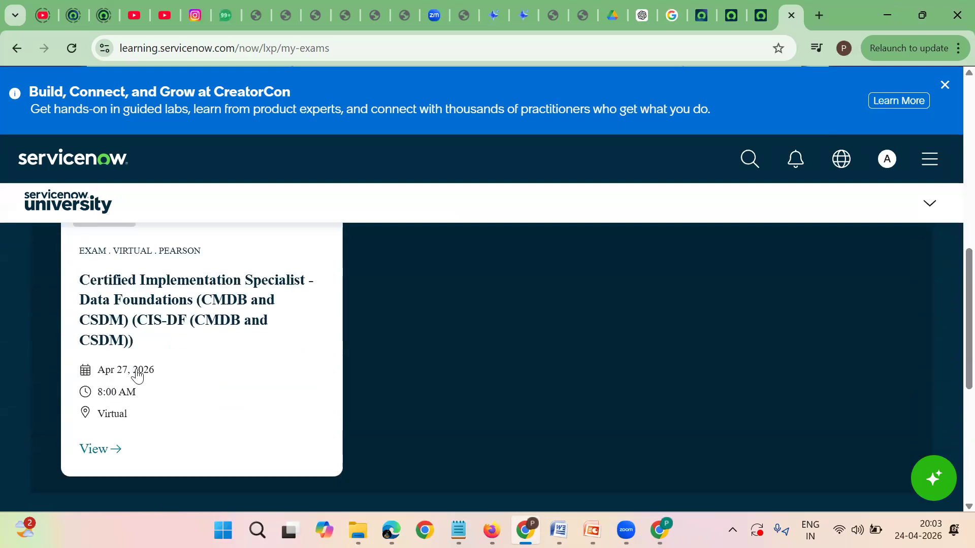
pyautogui.click(113, 452)
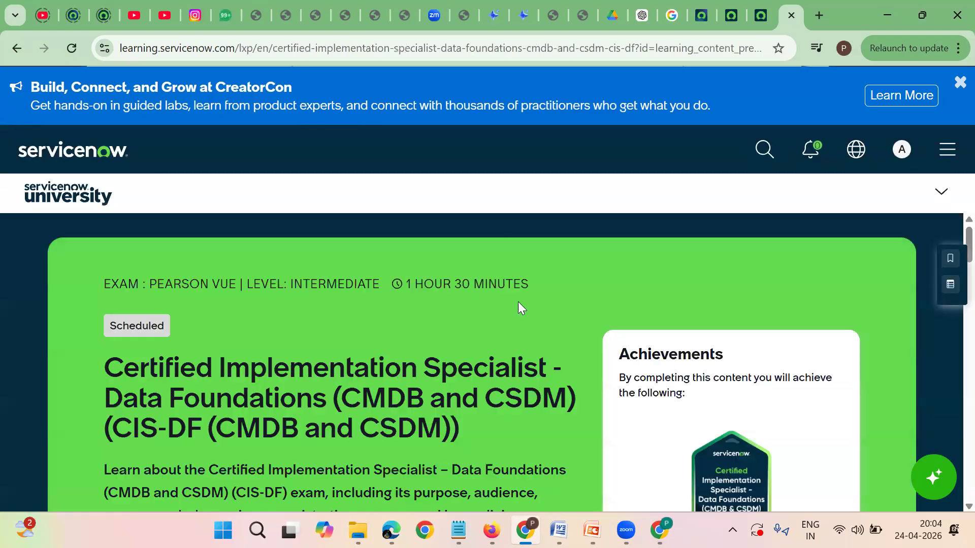
# - Start rescheduling the CIS-DF exam after checking its registration name and appointment information
pyautogui.scroll(-4, 520, 309)
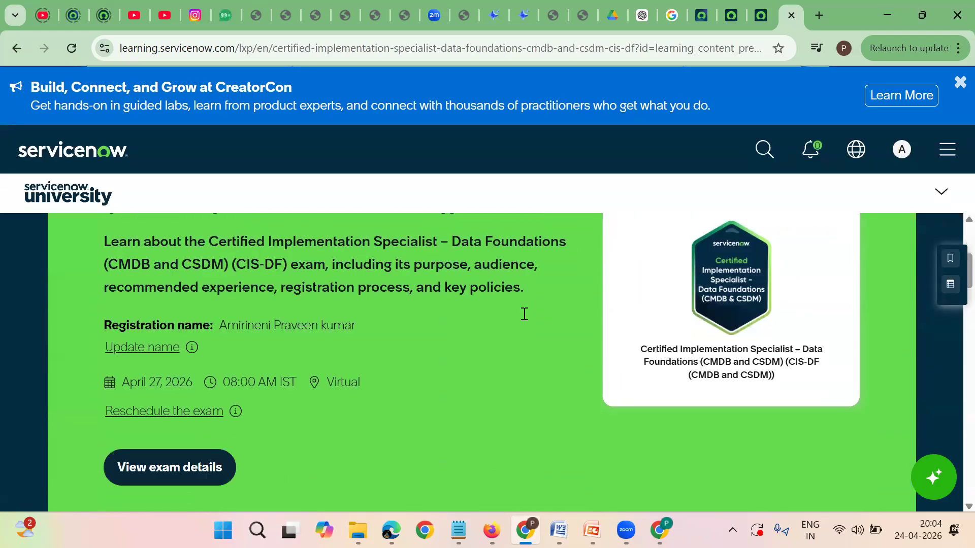
pyautogui.scroll(-1, 523, 319)
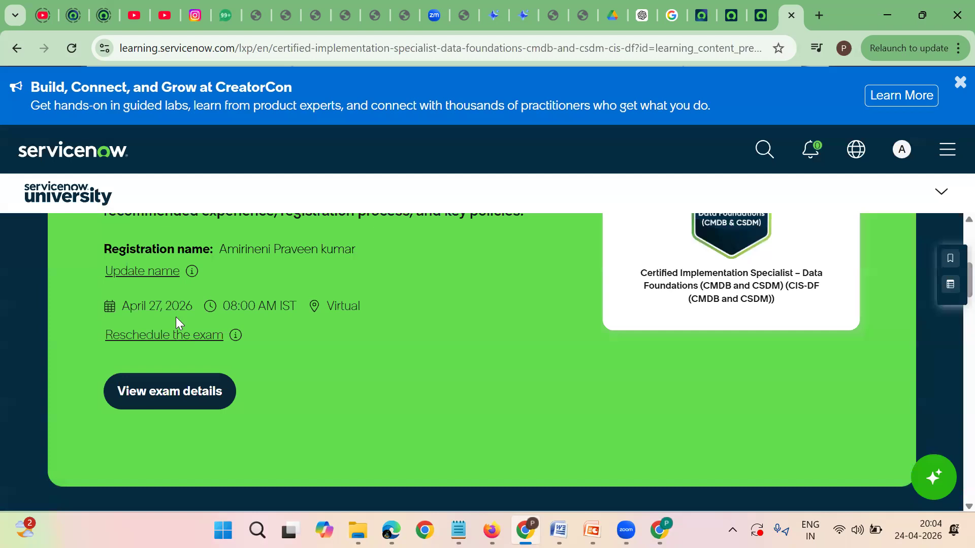
pyautogui.scroll(1, 335, 336)
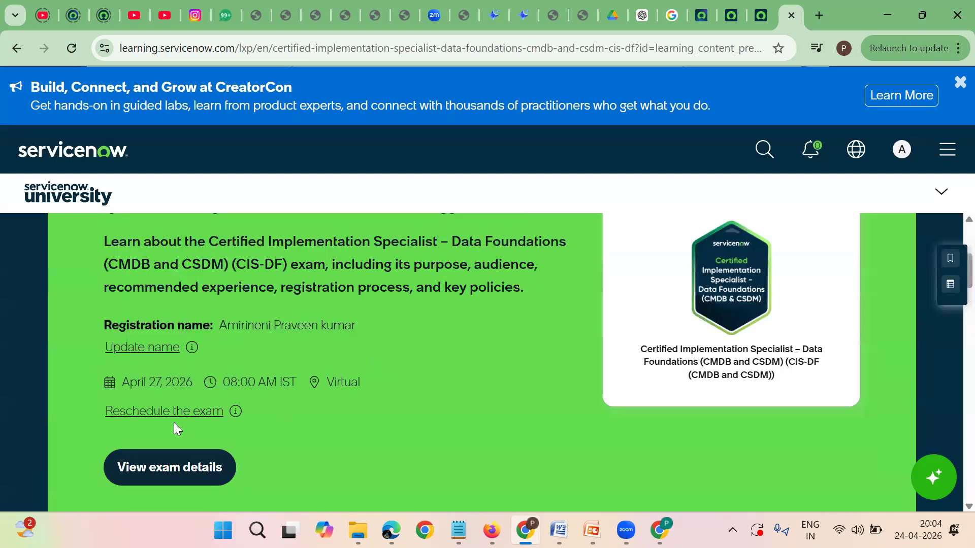
pyautogui.moveTo(167, 349)
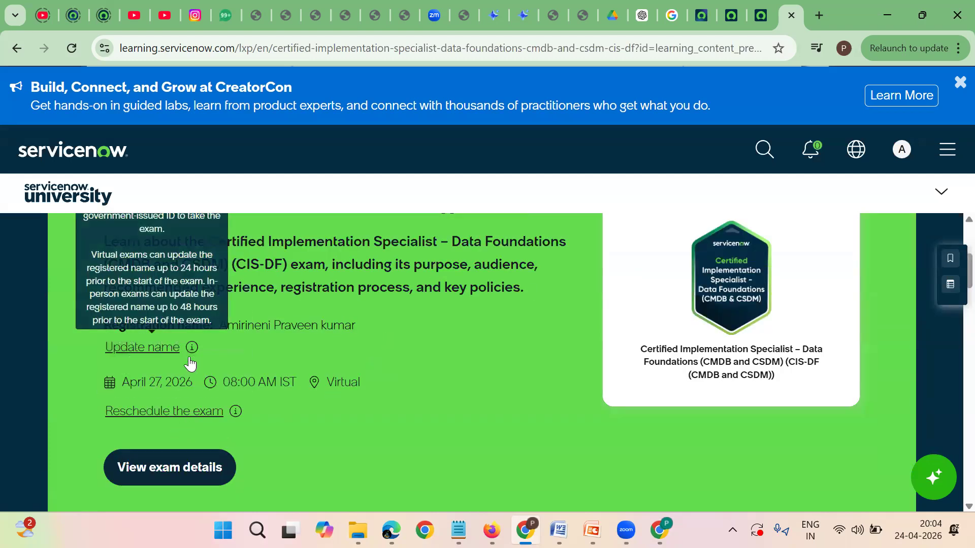
pyautogui.click(203, 413)
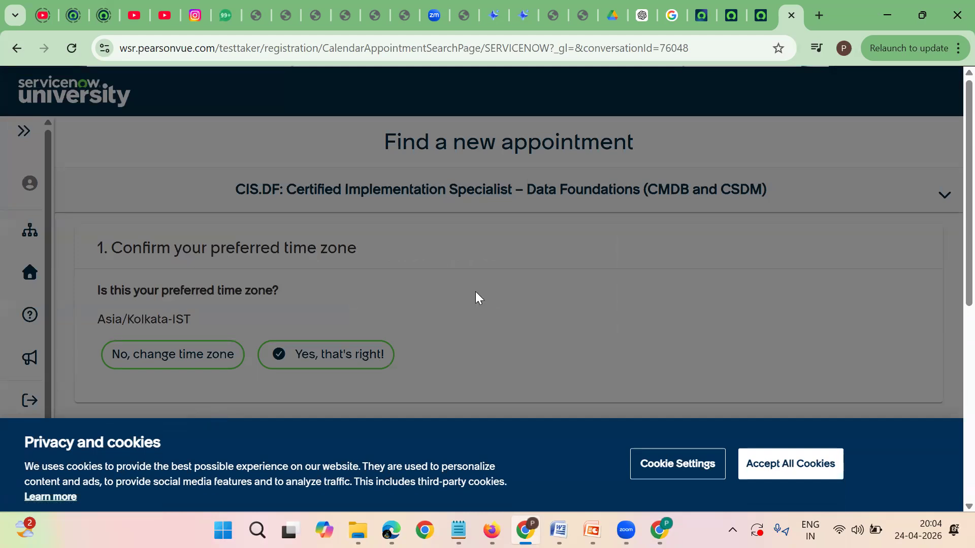
# - Examine the preferred time zone and the selectable April 2026 appointment dates, and reload the appointment page
pyautogui.scroll(-5, 465, 295)
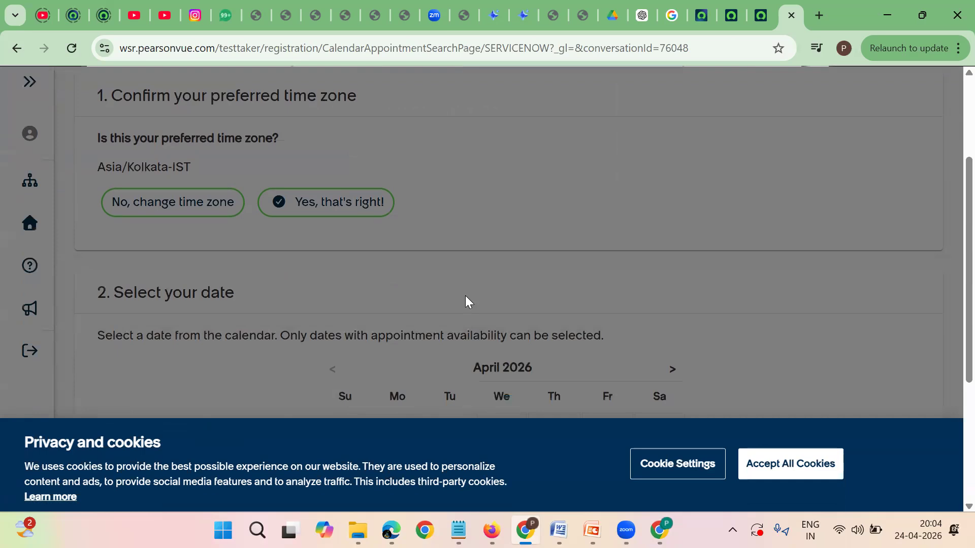
pyautogui.scroll(-1, 465, 296)
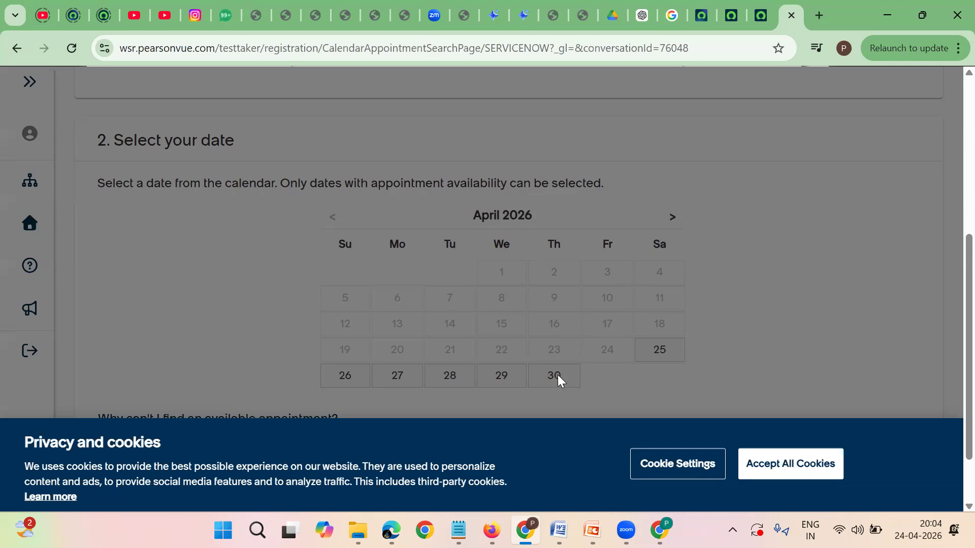
pyautogui.scroll(-1, 576, 359)
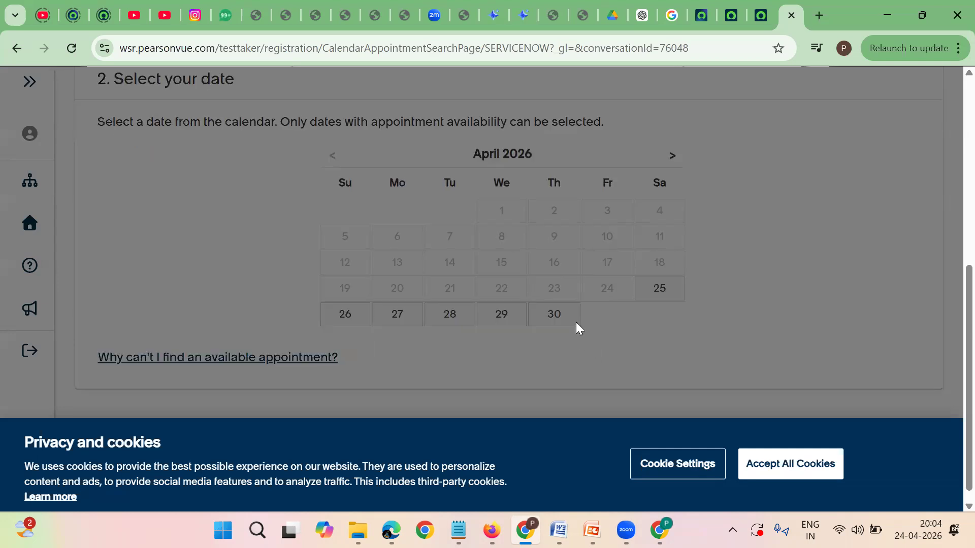
pyautogui.scroll(-1, 573, 322)
pyautogui.scroll(3, 572, 323)
pyautogui.scroll(1, 572, 322)
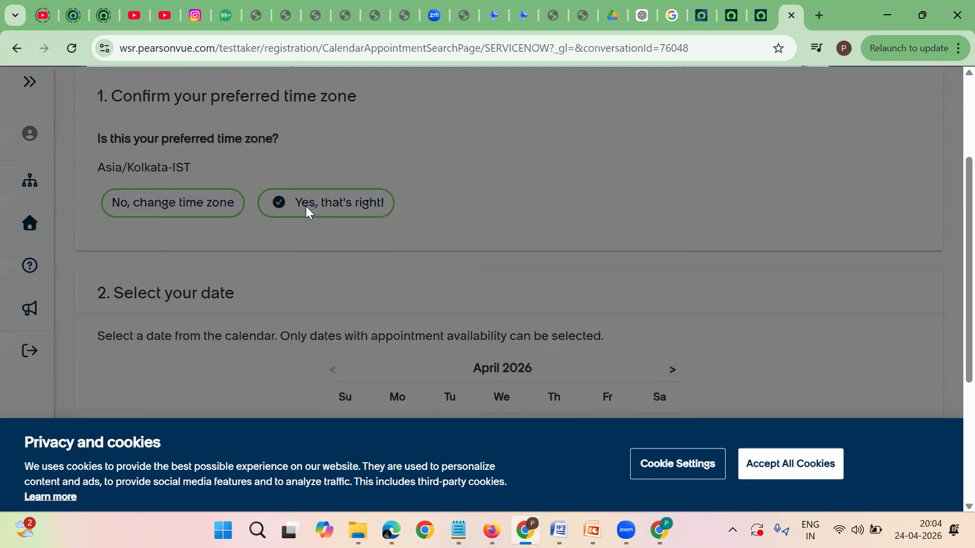
pyautogui.scroll(2, 489, 217)
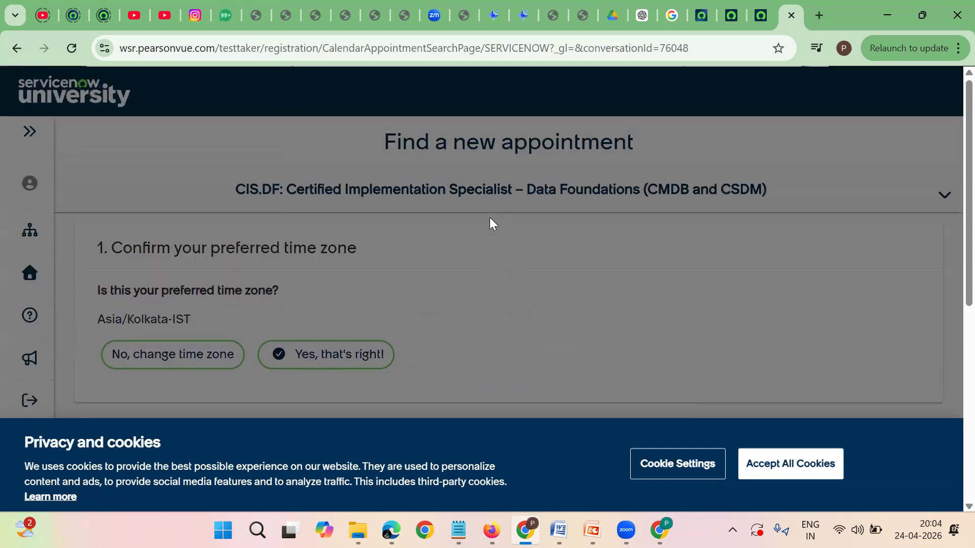
pyautogui.scroll(-6, 490, 217)
pyautogui.click(72, 47)
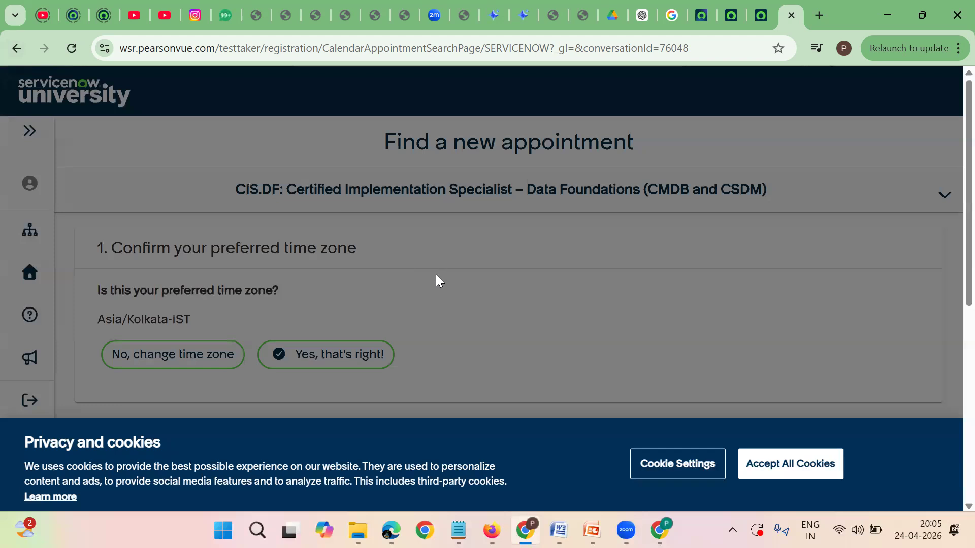
# - Accept all cookies and display May 2026 in the appointment calendar
pyautogui.scroll(-2, 435, 274)
pyautogui.click(749, 470)
pyautogui.scroll(-4, 557, 344)
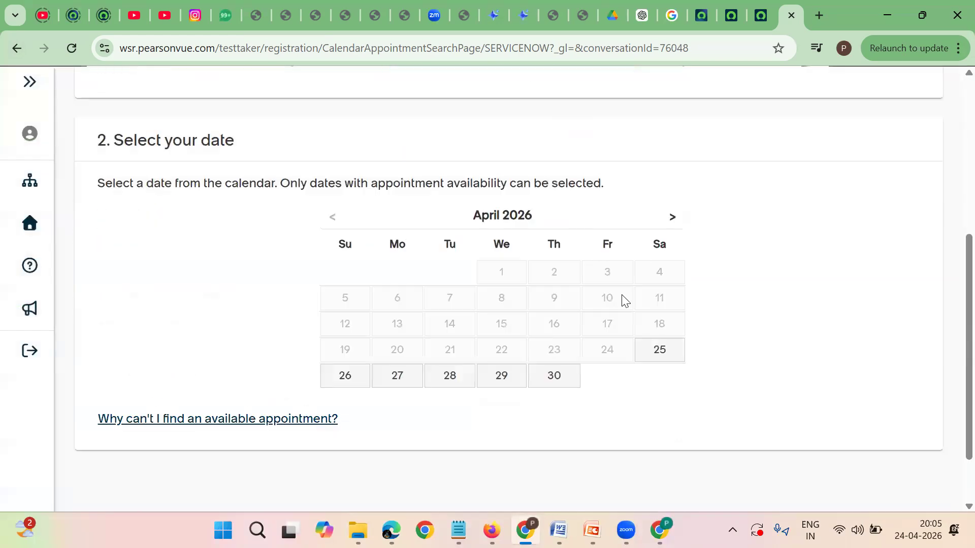
pyautogui.click(673, 217)
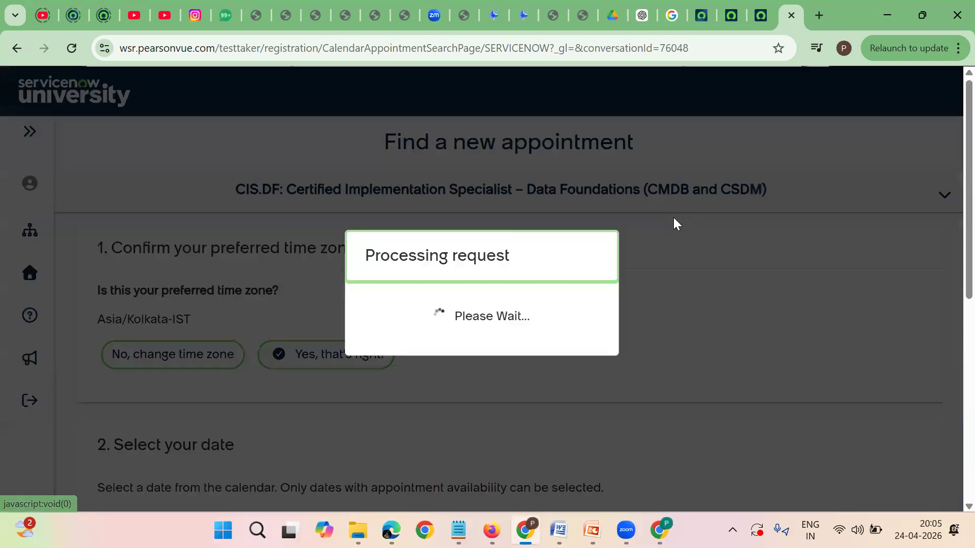
pyautogui.scroll(-5, 635, 254)
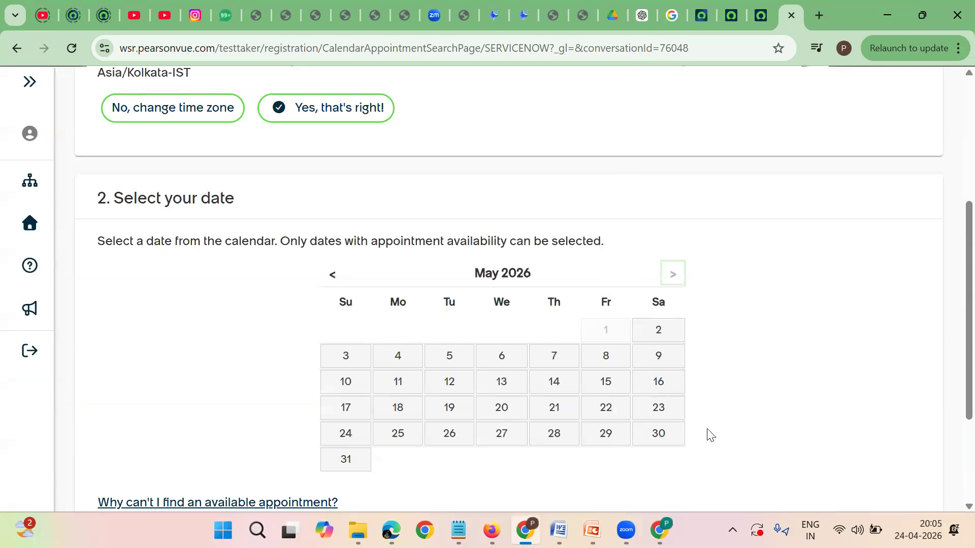
# - Check the May dates in the system calendar, then choose May 25, 2026 and book the recommended 08:00 - 09:30 Asia/Kolkata-IST appointment
pyautogui.click(917, 529)
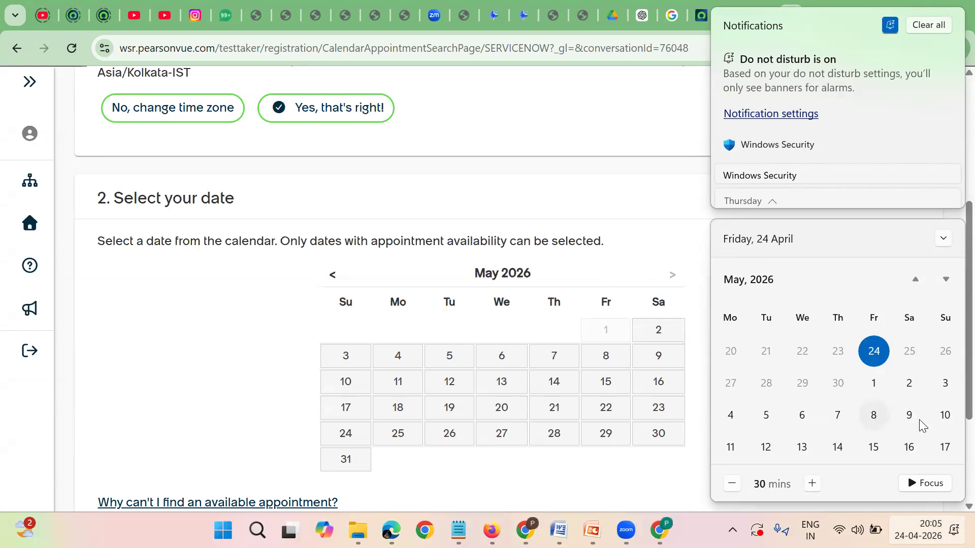
pyautogui.scroll(-3, 892, 428)
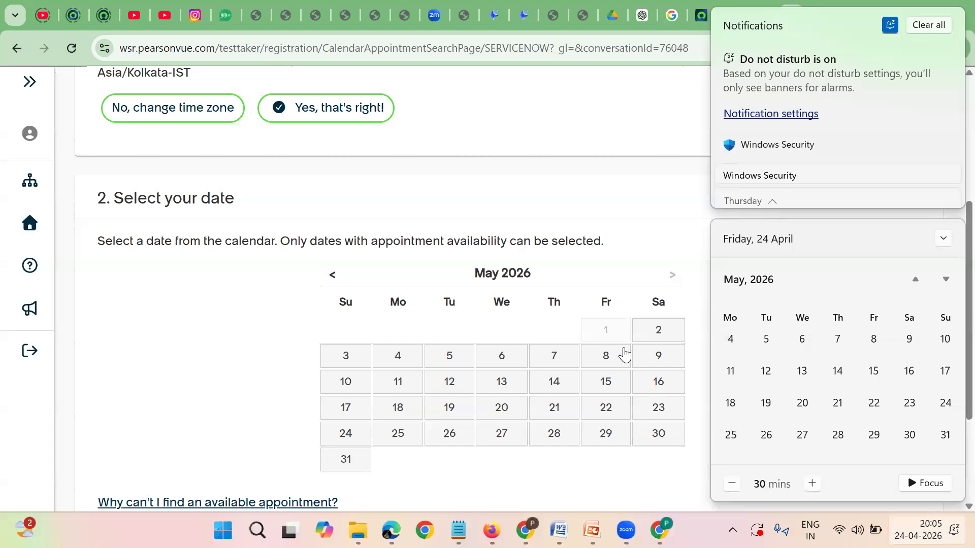
pyautogui.click(404, 439)
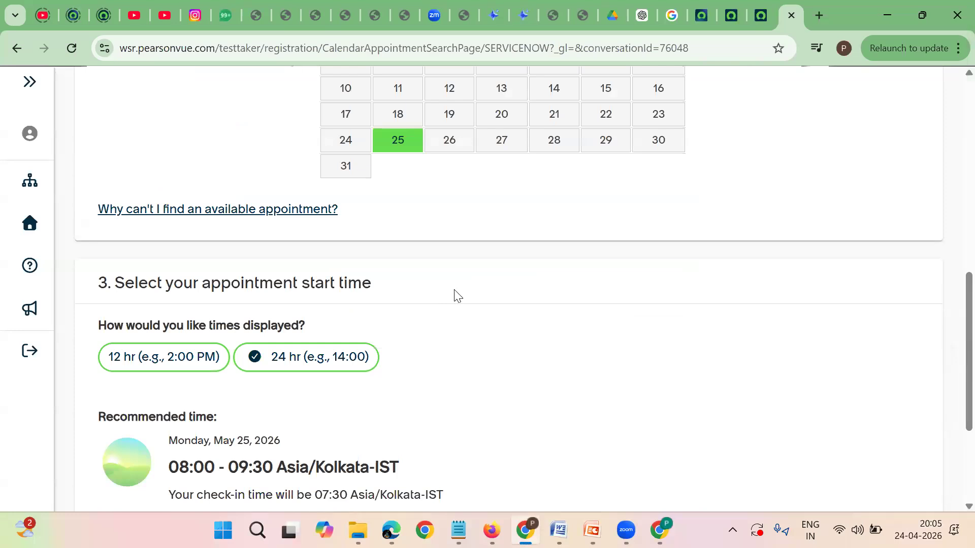
pyautogui.scroll(1, 330, 308)
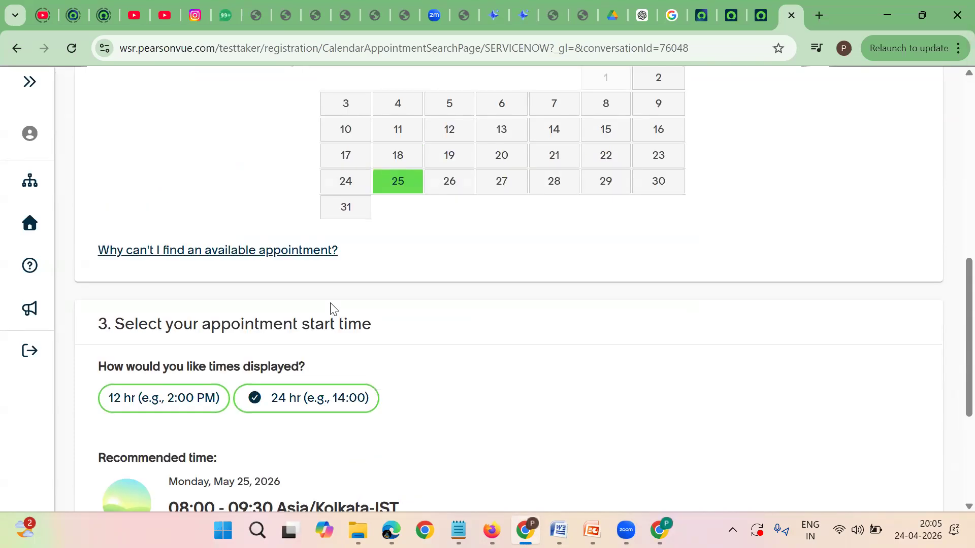
pyautogui.scroll(2, 330, 308)
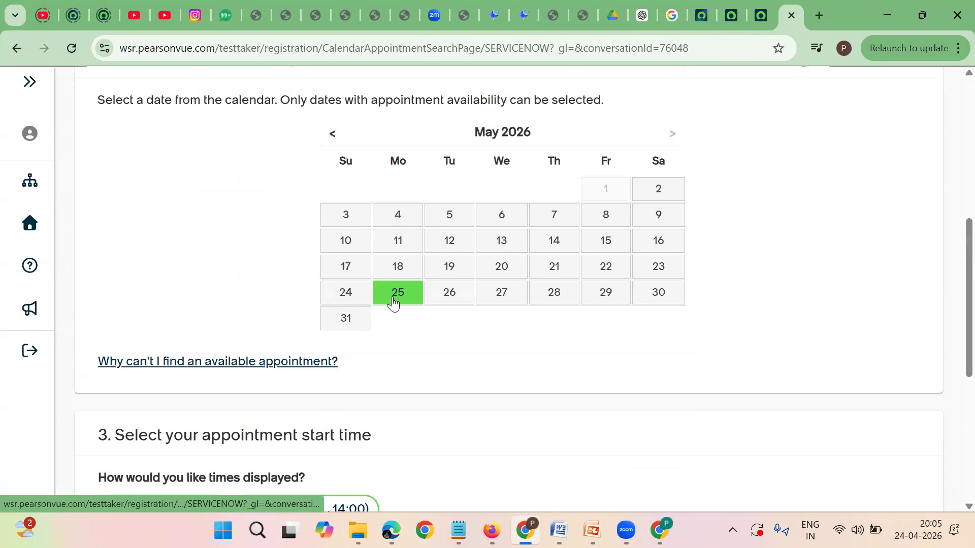
pyautogui.scroll(-4, 394, 302)
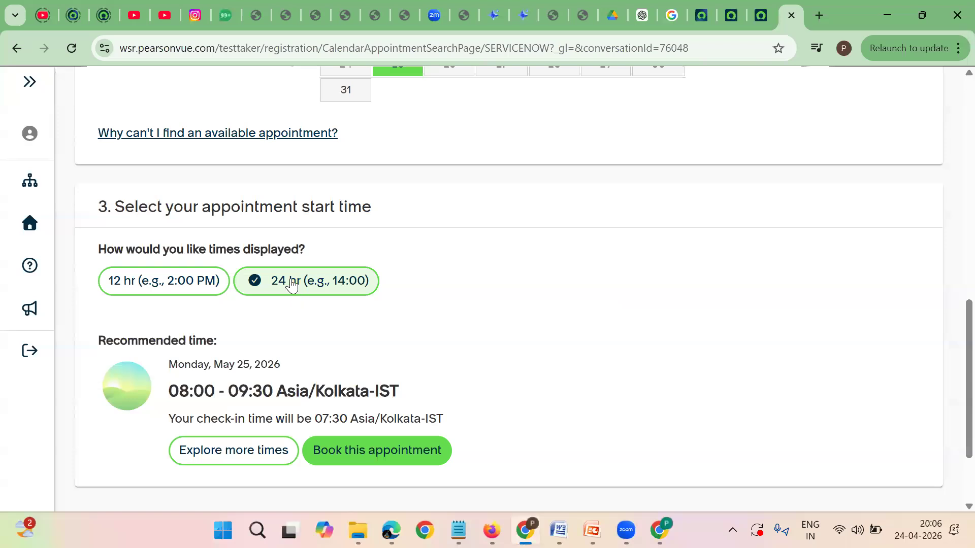
pyautogui.click(379, 460)
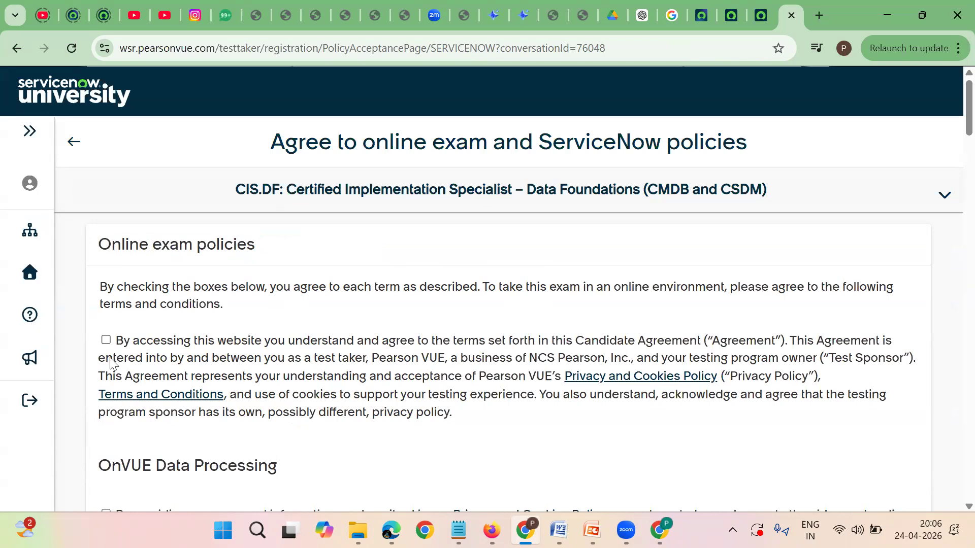
# - Agree to the Candidate Agreement and to both OnVUE Data Processing terms
pyautogui.click(108, 341)
pyautogui.scroll(-5, 132, 304)
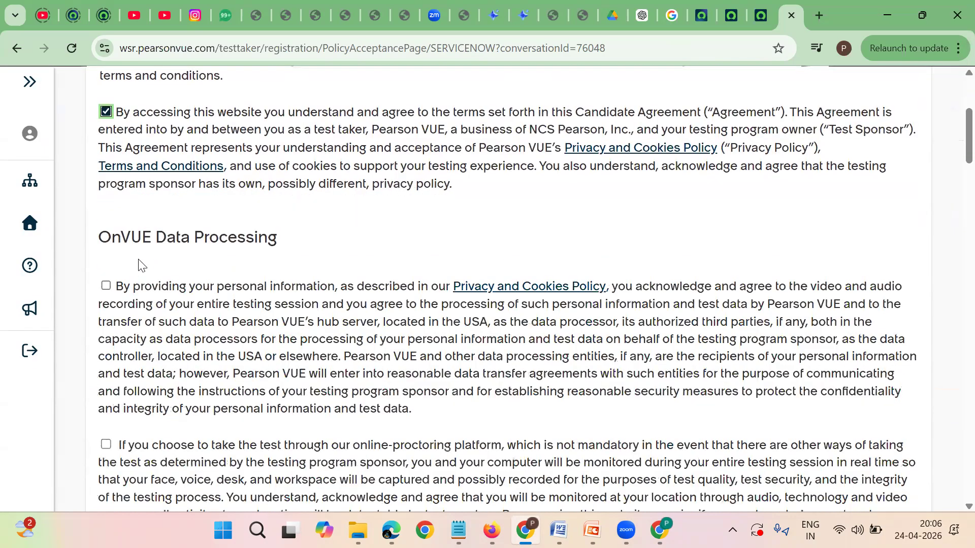
pyautogui.click(107, 286)
pyautogui.scroll(-3, 115, 291)
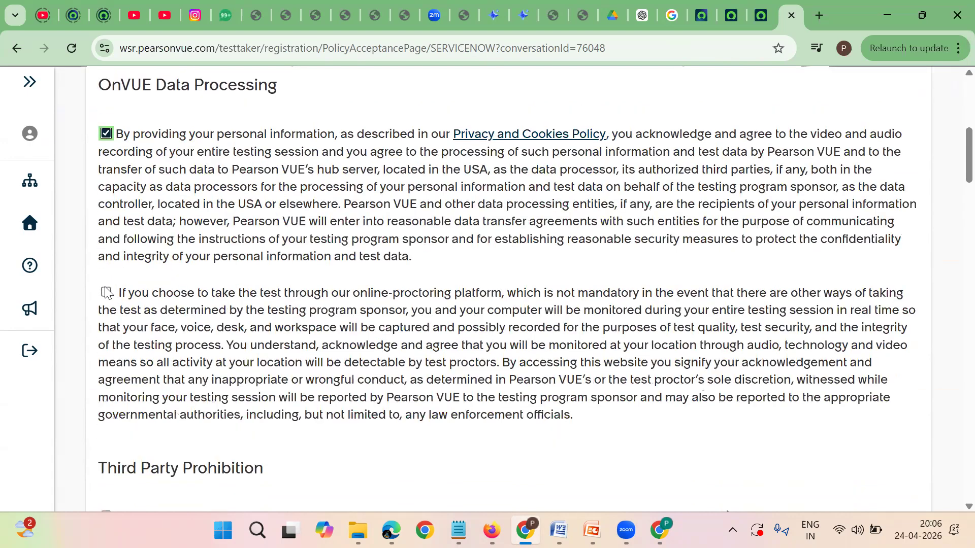
pyautogui.click(109, 290)
pyautogui.scroll(-1, 114, 293)
pyautogui.scroll(-3, 116, 296)
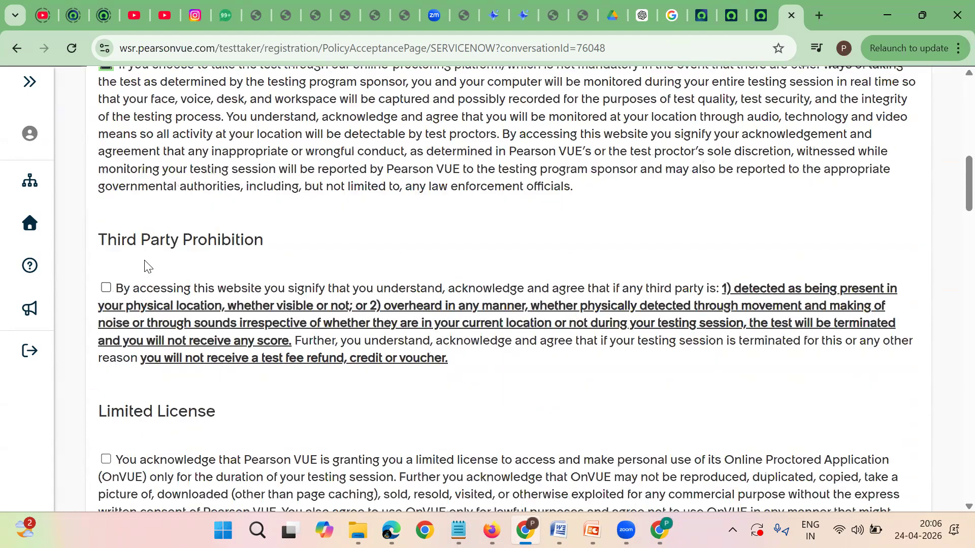
# - Agree to the Third Party Prohibition and Limited License terms
pyautogui.click(105, 288)
pyautogui.scroll(-3, 111, 293)
pyautogui.click(106, 307)
pyautogui.scroll(-3, 107, 314)
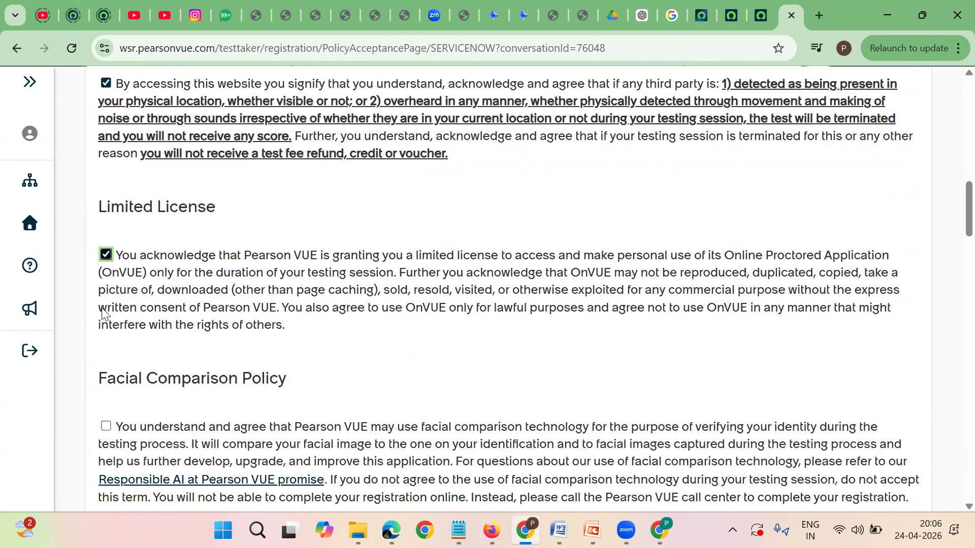
# - Agree to the Facial Comparison Policy and the Testing Space Verification Policy
pyautogui.click(106, 326)
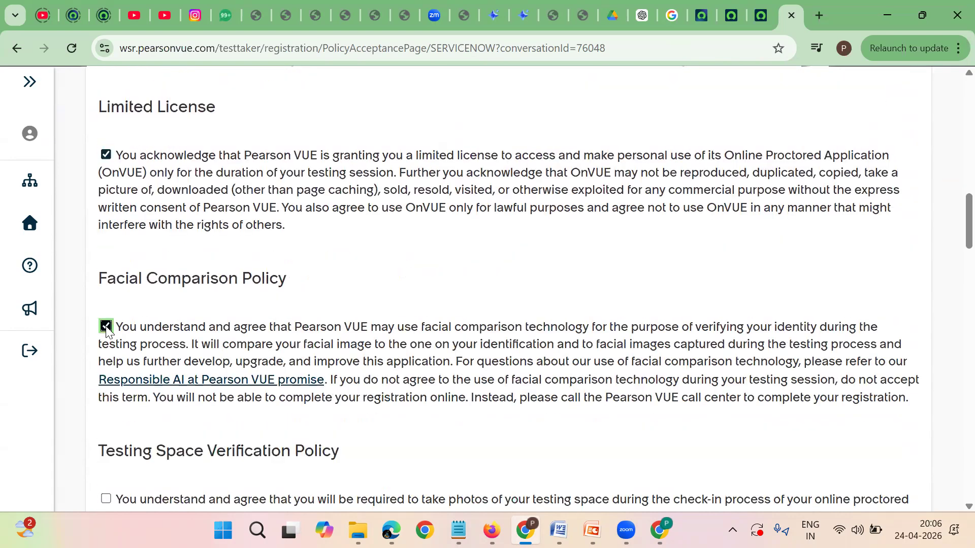
pyautogui.scroll(-1, 115, 331)
pyautogui.click(105, 422)
# - Review the ServiceNow admission, reschedule and cancellation policies and agree to all of the exam policies
pyautogui.scroll(-3, 192, 385)
pyautogui.scroll(-6, 194, 375)
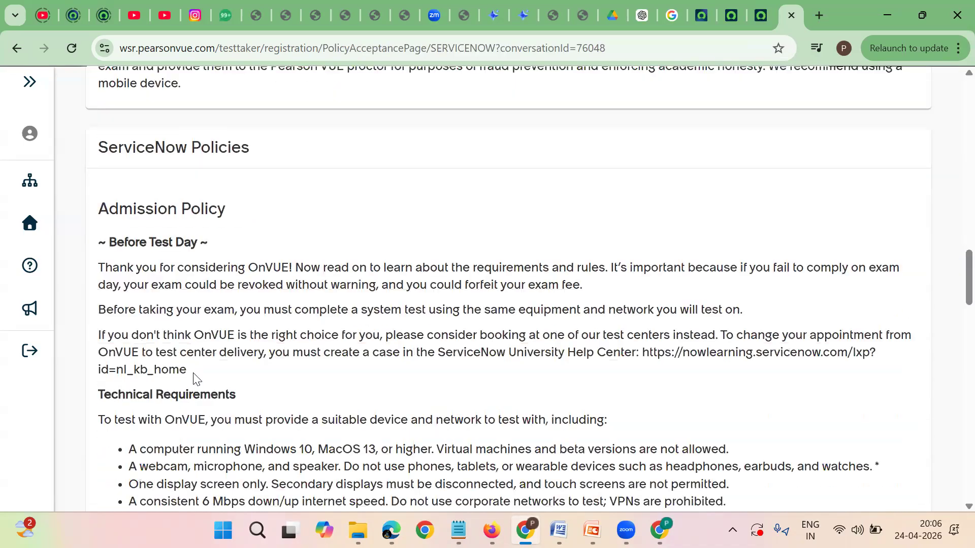
pyautogui.scroll(-7, 213, 302)
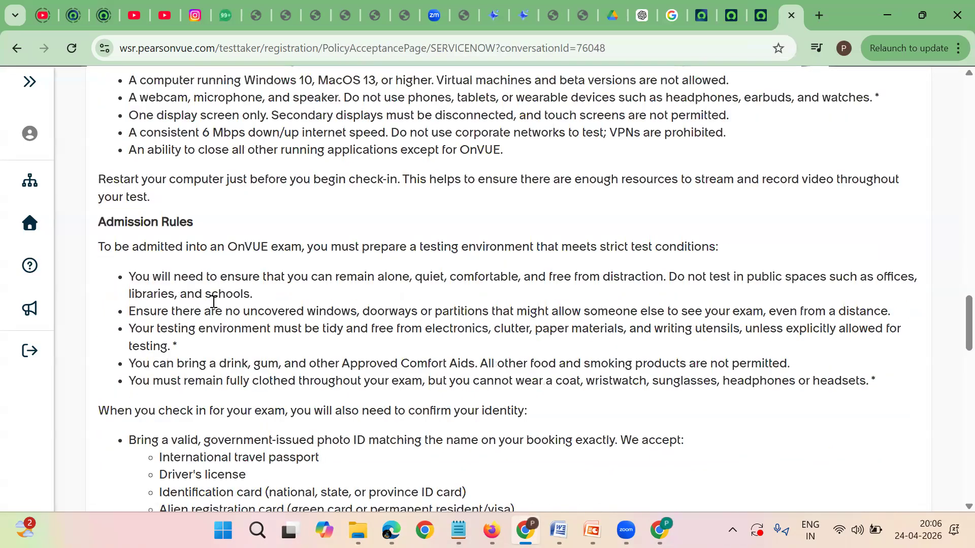
pyautogui.scroll(8, 213, 303)
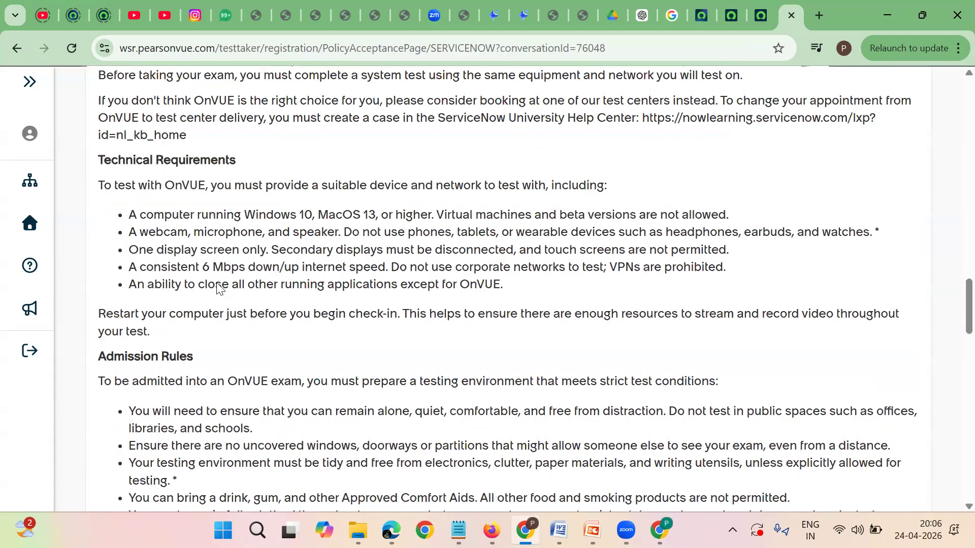
pyautogui.scroll(-7, 220, 288)
pyautogui.scroll(-4, 212, 315)
pyautogui.scroll(-7, 211, 327)
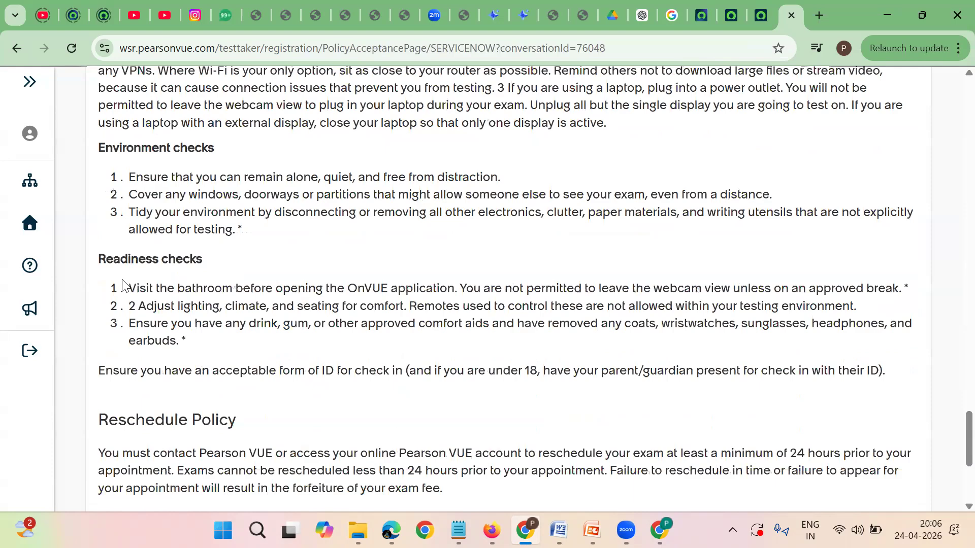
pyautogui.scroll(-4, 208, 276)
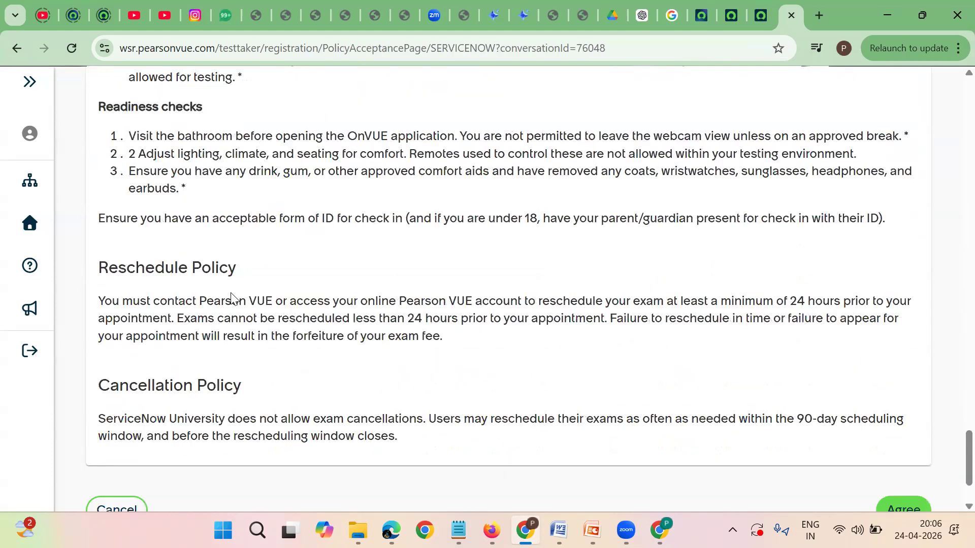
pyautogui.scroll(-1, 229, 302)
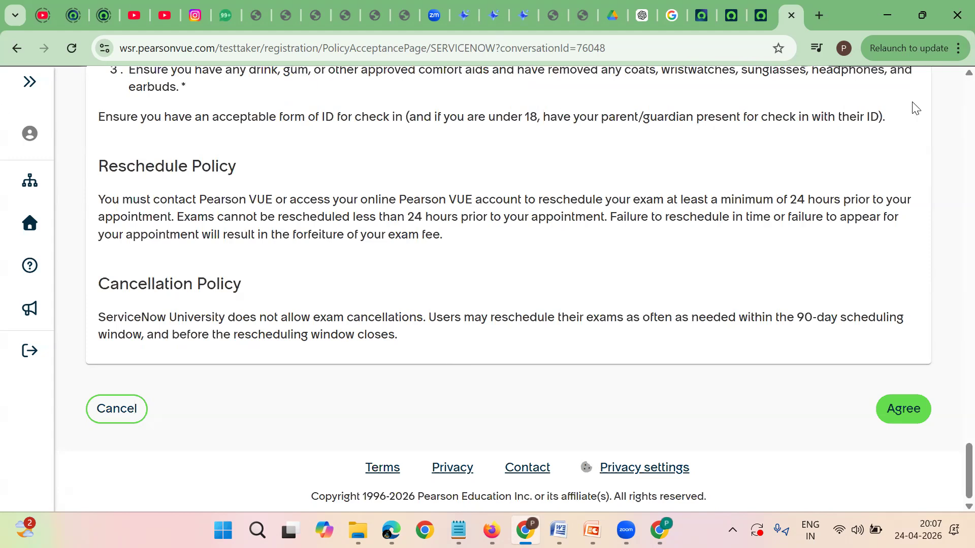
pyautogui.click(906, 410)
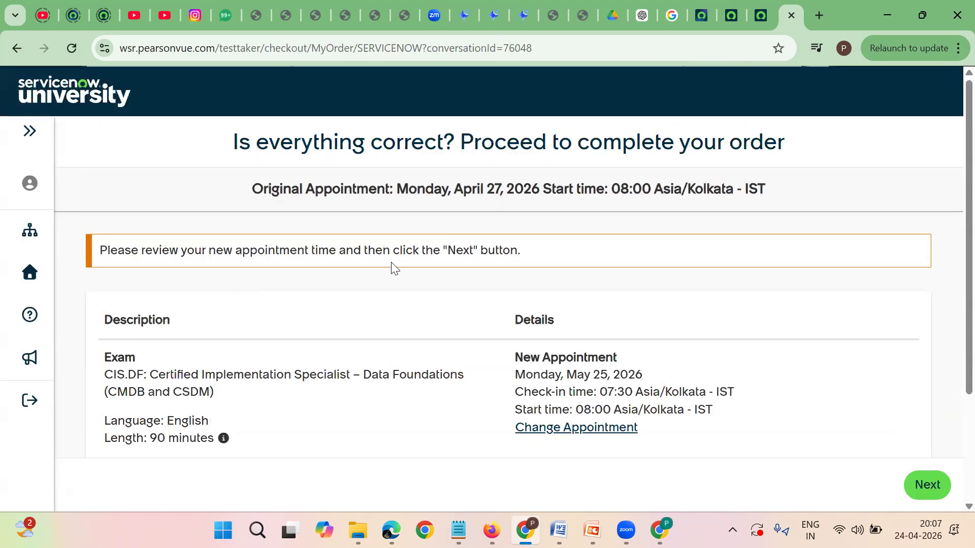
# - Review the new May 25, 2026 08:00 Asia/Kolkata-IST appointment for the CIS-DF exam and confirm the reschedule
pyautogui.scroll(-2, 511, 289)
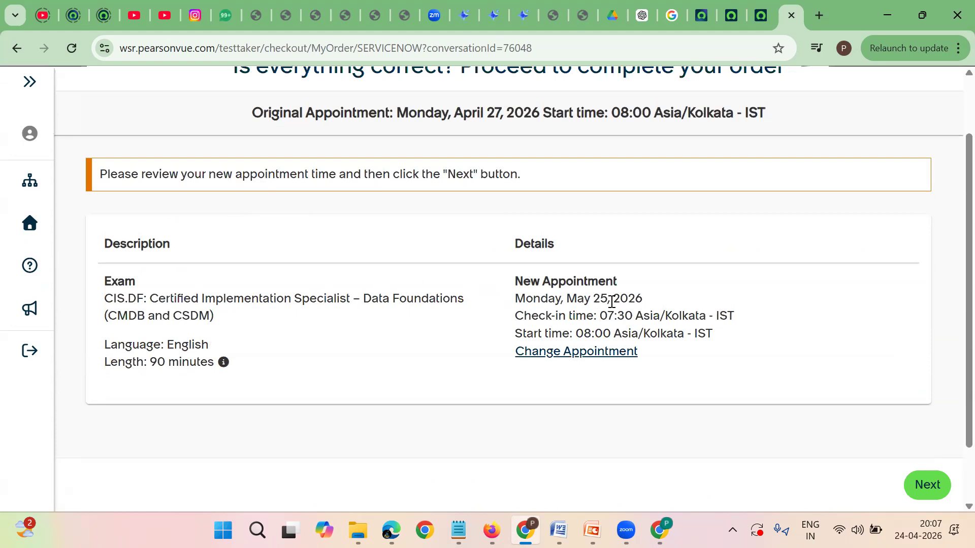
pyautogui.scroll(-2, 661, 332)
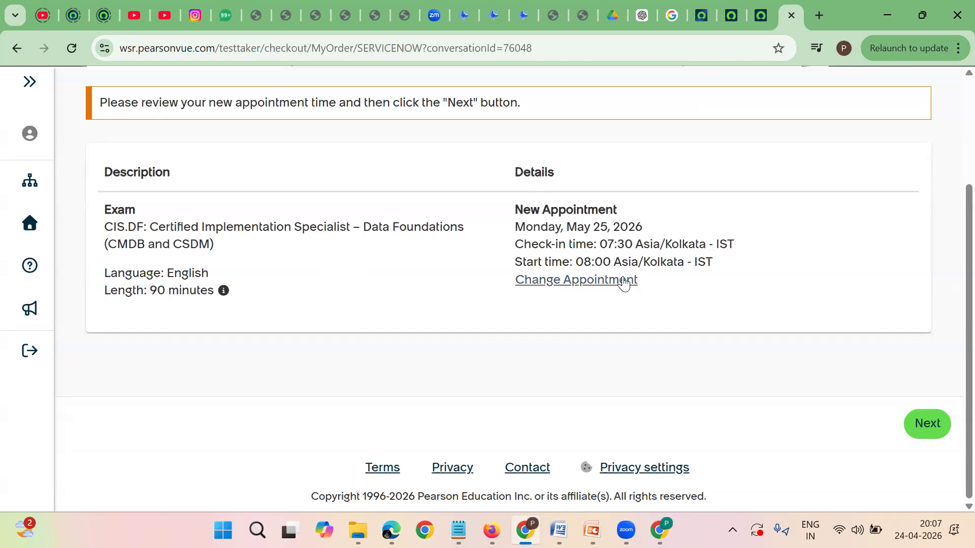
pyautogui.click(922, 425)
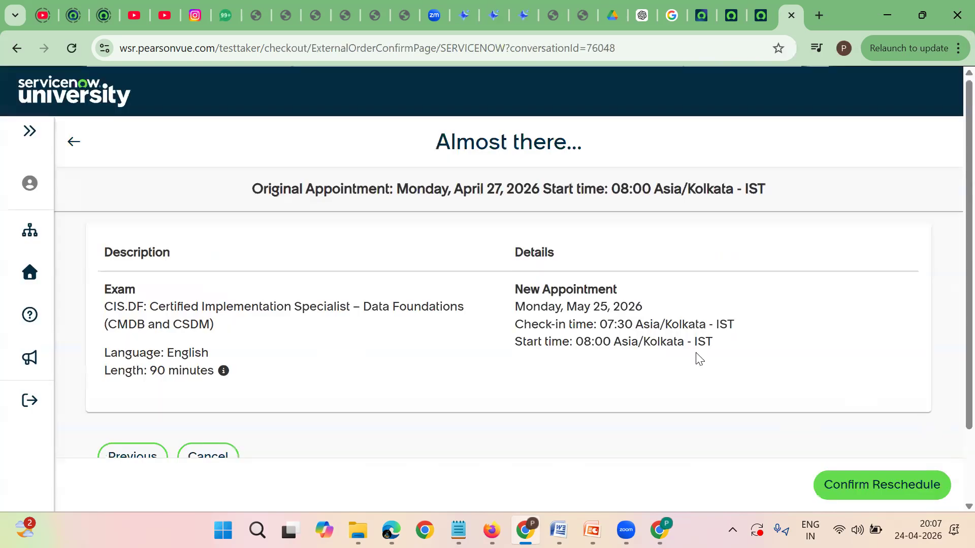
pyautogui.scroll(-1, 657, 350)
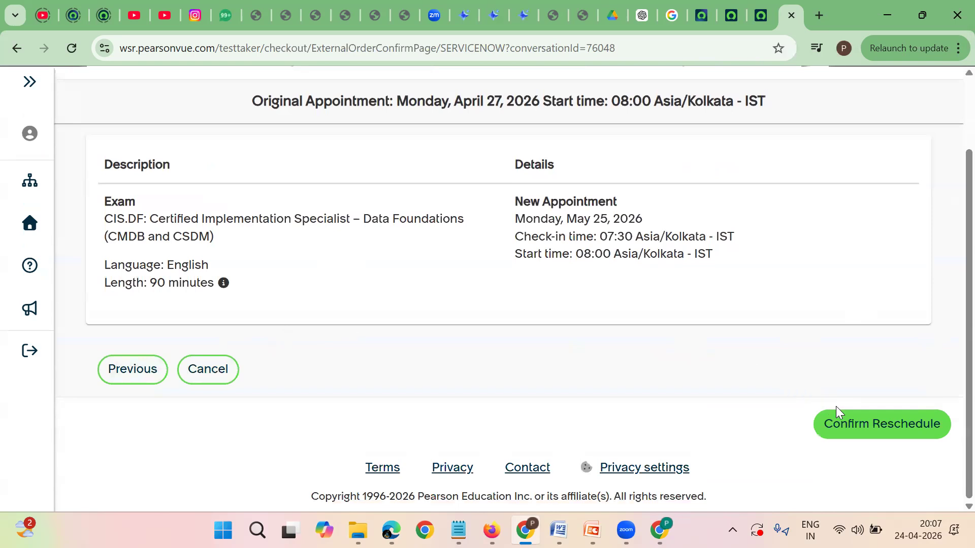
pyautogui.click(858, 430)
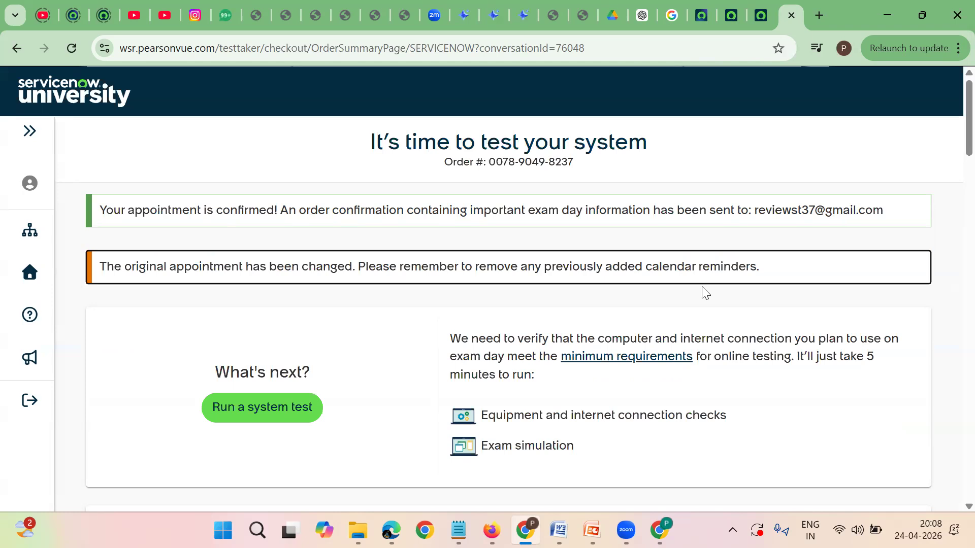
# - Review the order summary, open a Google Calendar event for the rescheduled appointment, and return to the summary page
pyautogui.scroll(-3, 345, 318)
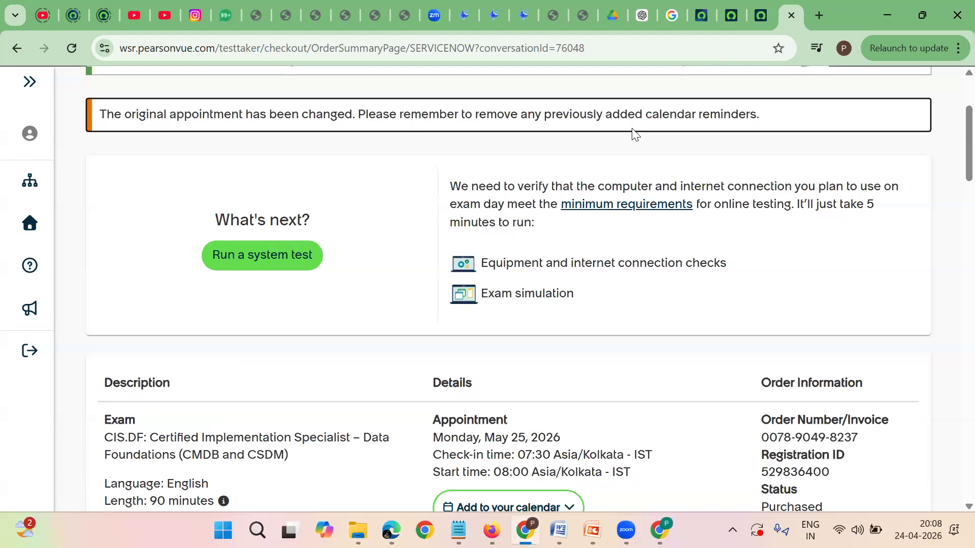
pyautogui.scroll(-1, 606, 178)
pyautogui.scroll(-2, 584, 189)
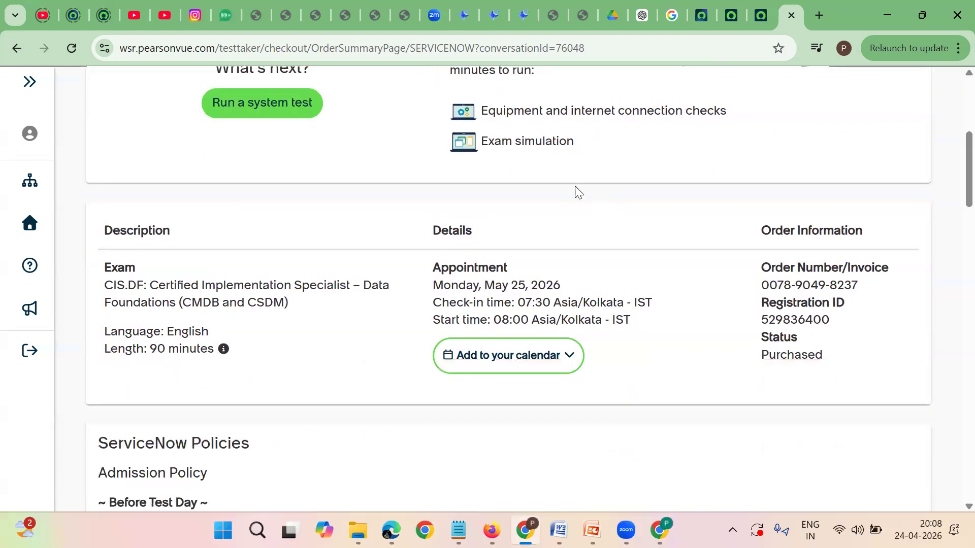
pyautogui.scroll(3, 569, 195)
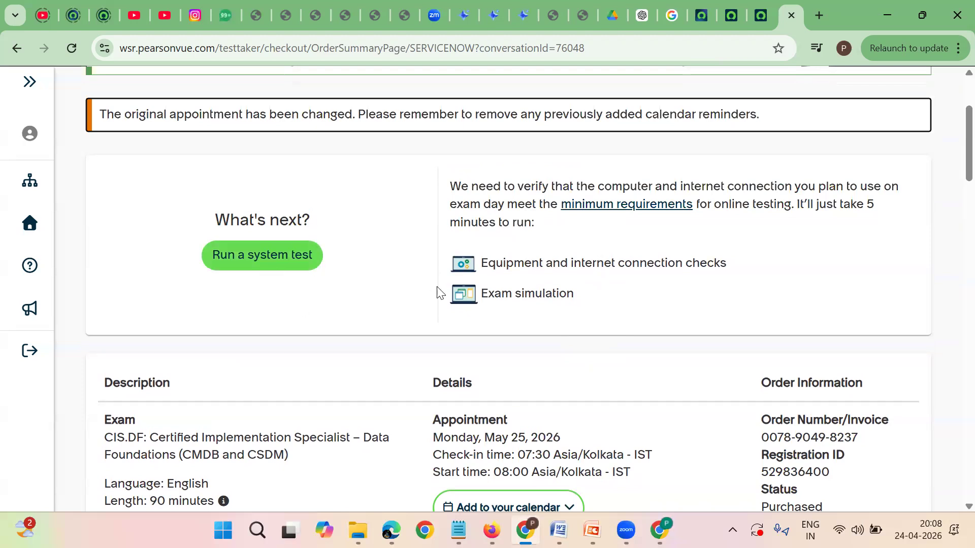
pyautogui.scroll(-4, 440, 293)
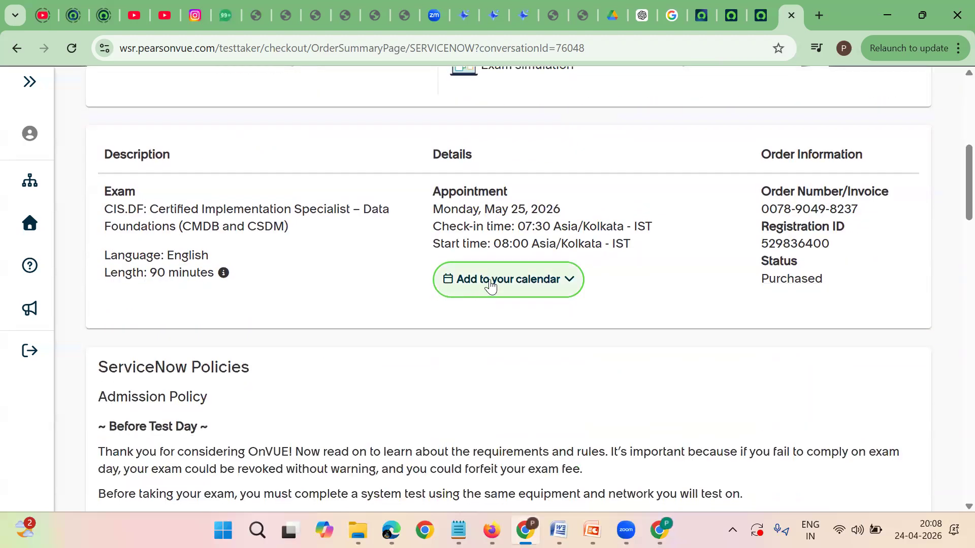
pyautogui.click(490, 285)
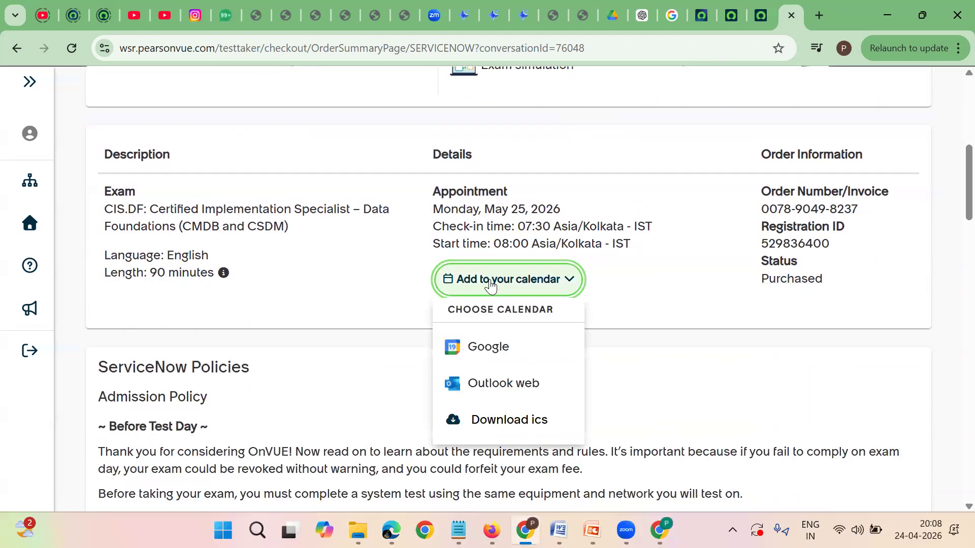
pyautogui.click(491, 346)
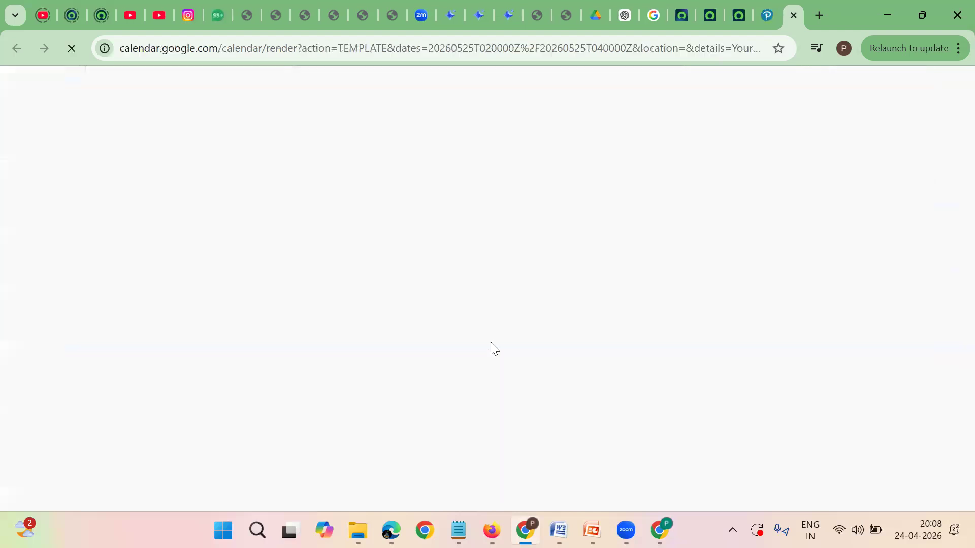
pyautogui.click(761, 16)
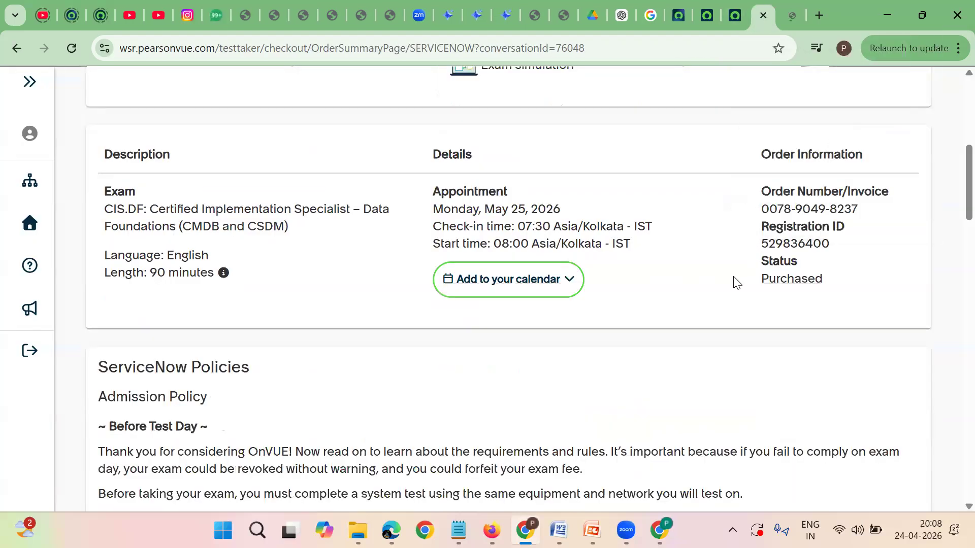
# - Read the OnVUE technical requirements for the computer, webcam, display, internet speed, running applications and the restart before check-in
pyautogui.scroll(-5, 705, 308)
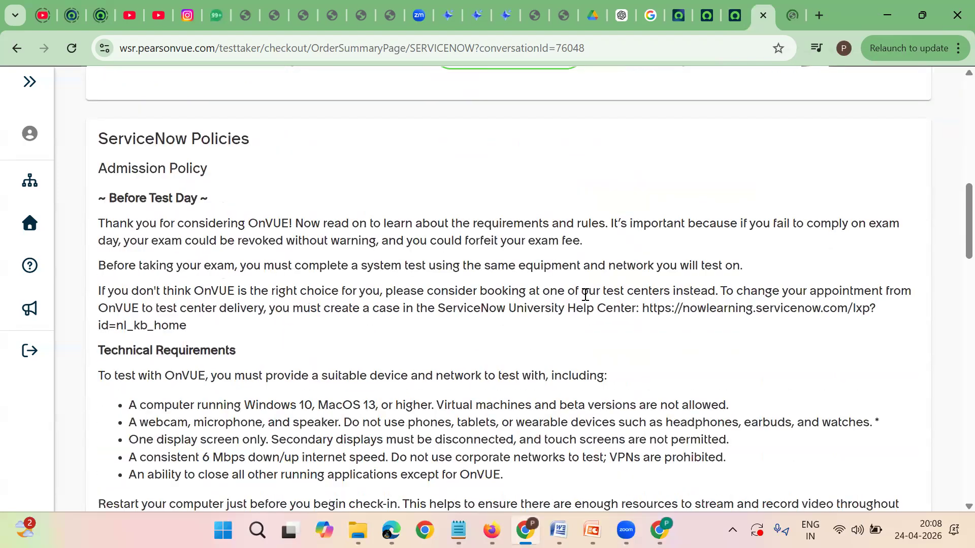
pyautogui.scroll(-1, 585, 294)
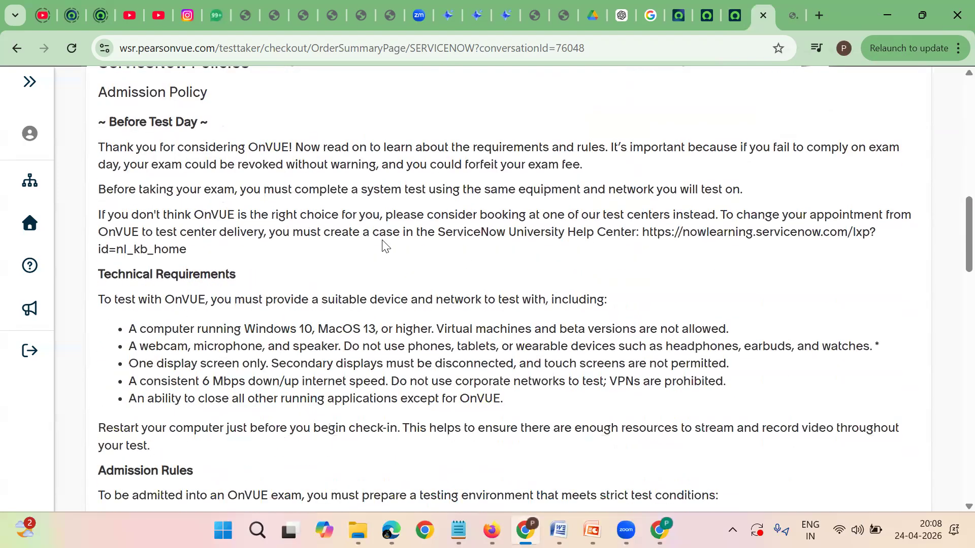
pyautogui.scroll(1, 356, 244)
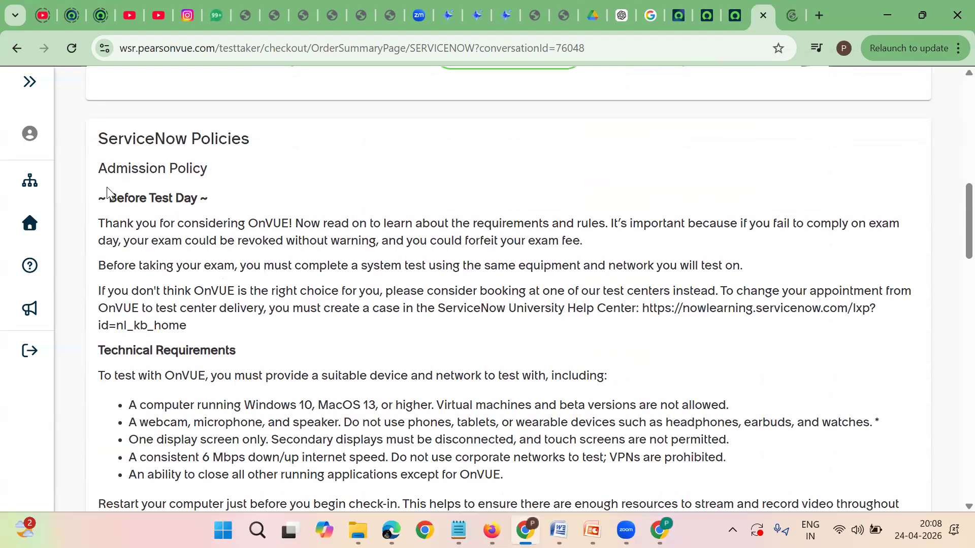
pyautogui.scroll(-2, 200, 205)
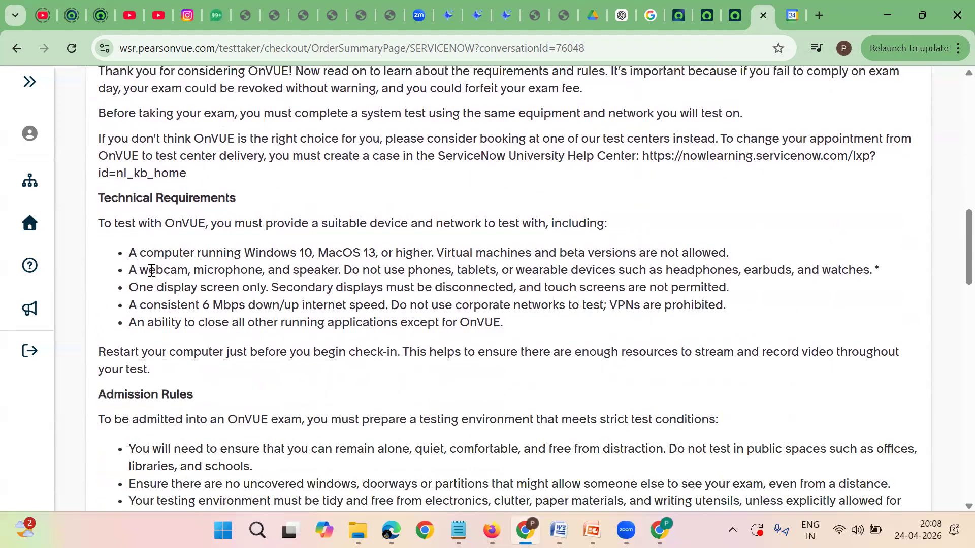
pyautogui.scroll(-1, 151, 271)
pyautogui.scroll(1, 202, 246)
pyautogui.moveTo(132, 252); pyautogui.dragTo(383, 250)
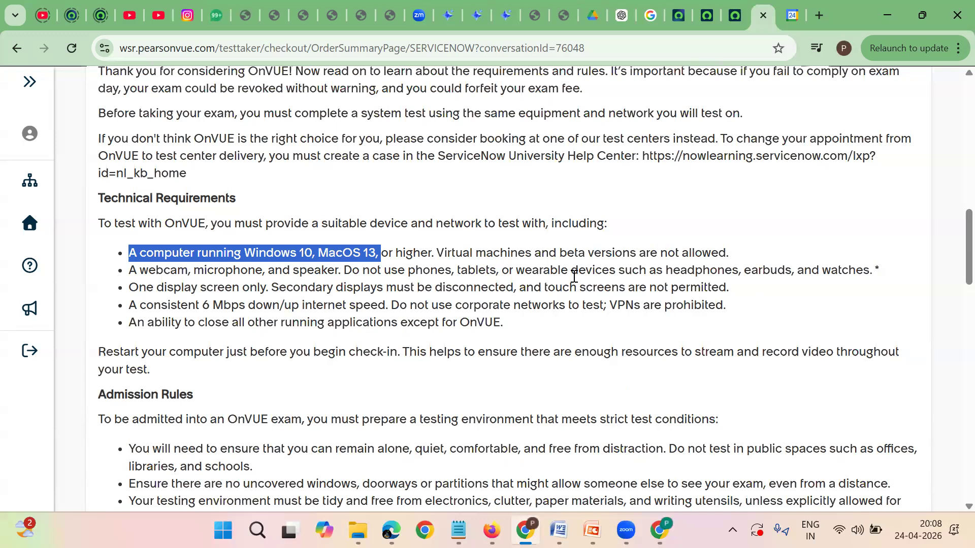
pyautogui.moveTo(131, 270); pyautogui.dragTo(737, 300)
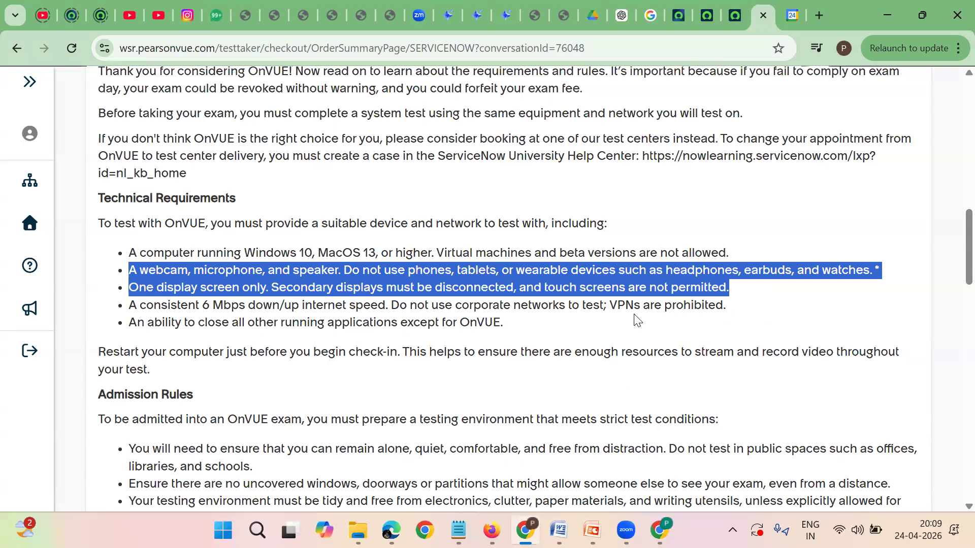
pyautogui.moveTo(127, 305); pyautogui.dragTo(737, 316)
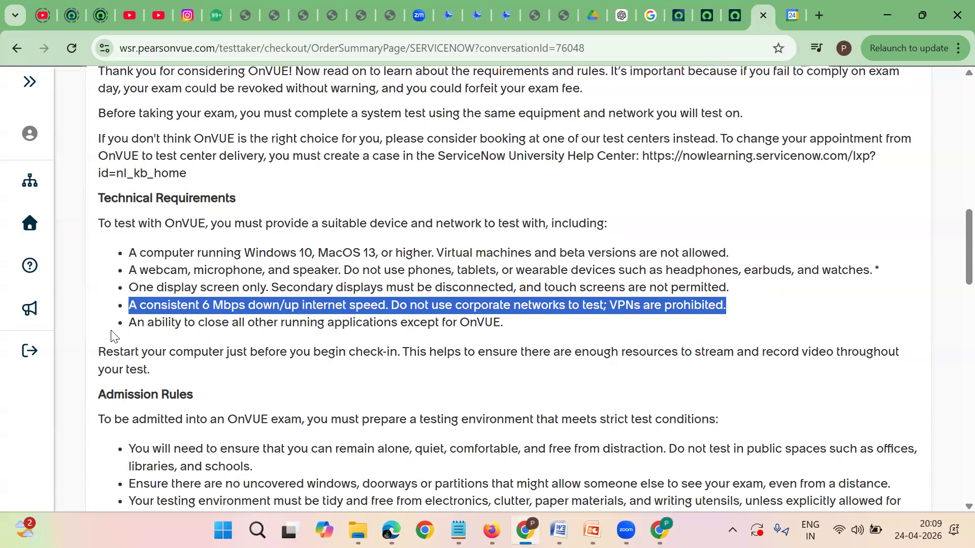
pyautogui.moveTo(128, 324); pyautogui.dragTo(514, 329)
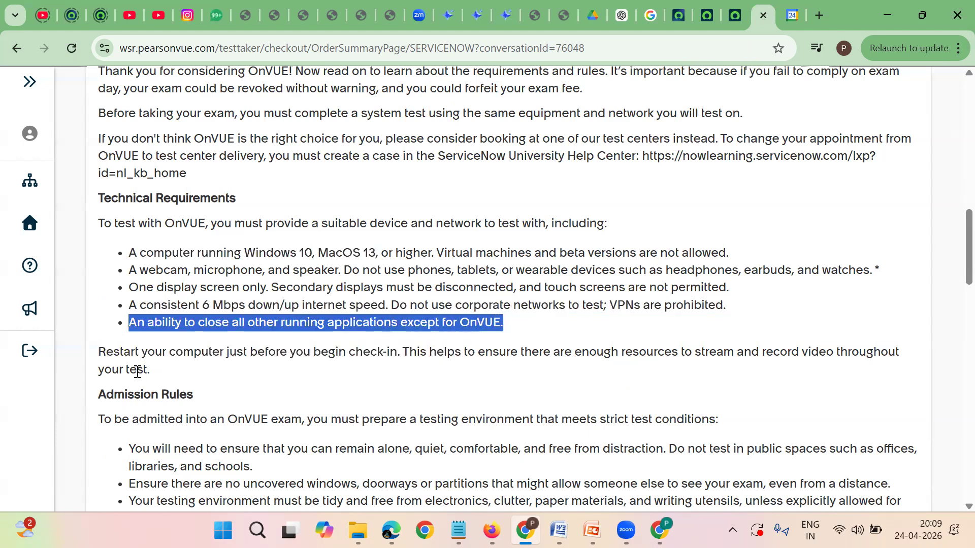
pyautogui.moveTo(96, 353); pyautogui.dragTo(206, 369)
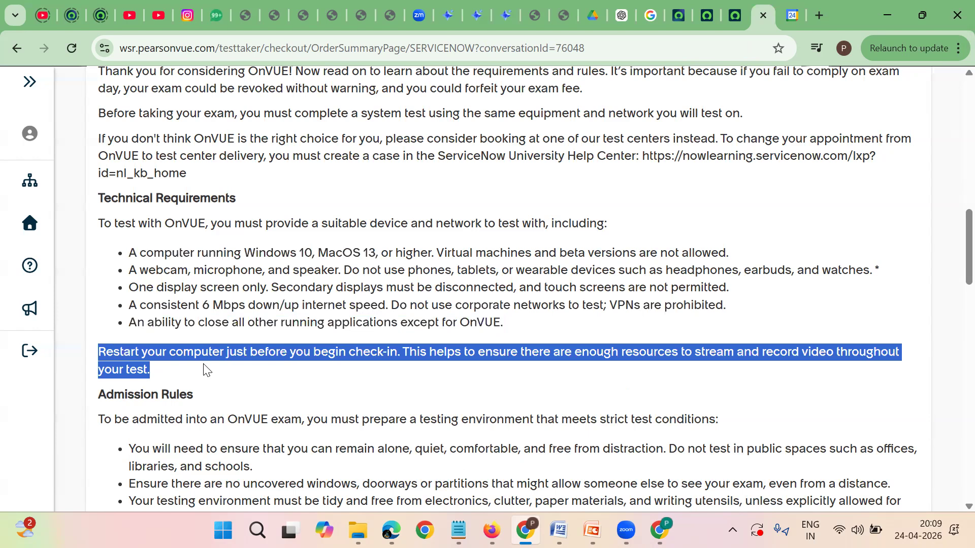
# - Read the OnVUE admission rules on the testing environment and the identity documents required at check-in
pyautogui.scroll(-3, 206, 369)
pyautogui.scroll(-1, 206, 369)
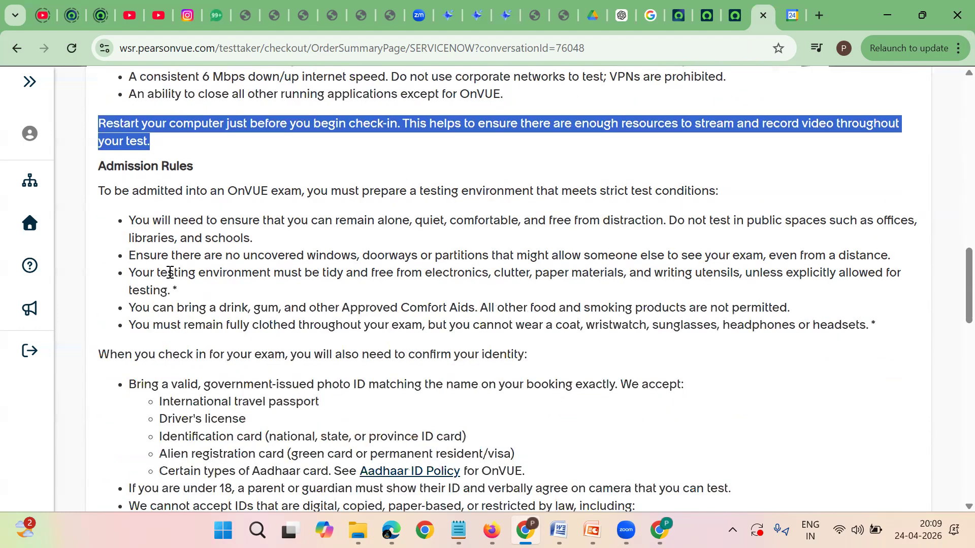
pyautogui.moveTo(98, 166); pyautogui.dragTo(514, 358)
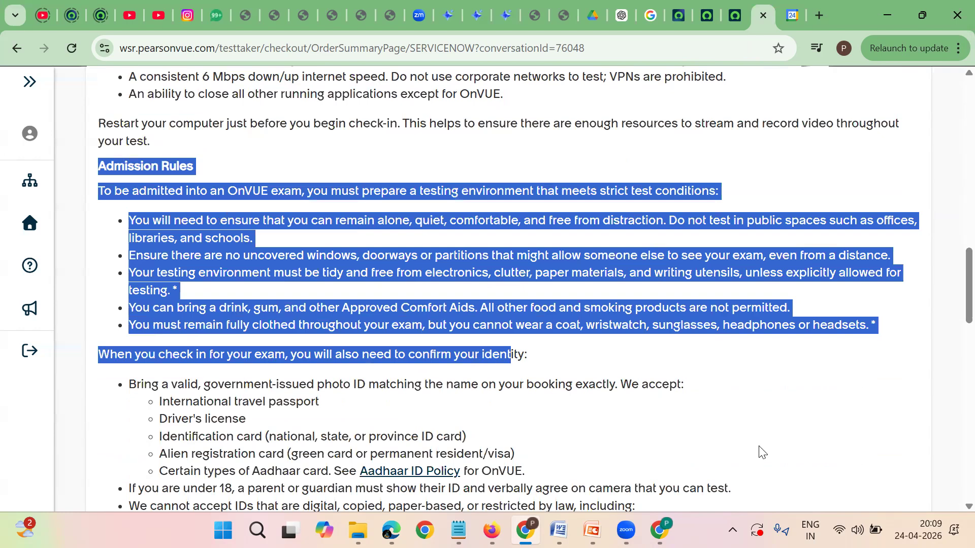
pyautogui.scroll(-1, 651, 369)
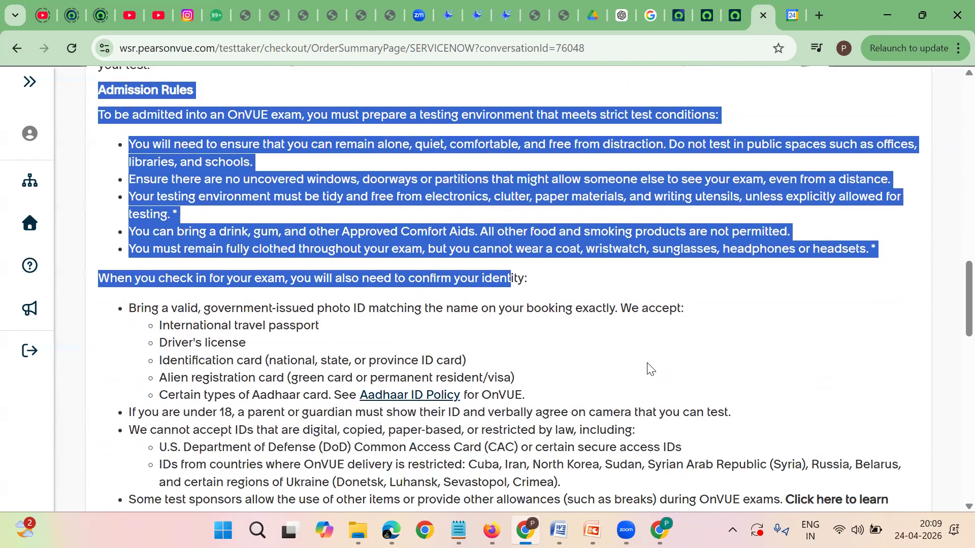
pyautogui.scroll(-1, 651, 369)
pyautogui.click(322, 287)
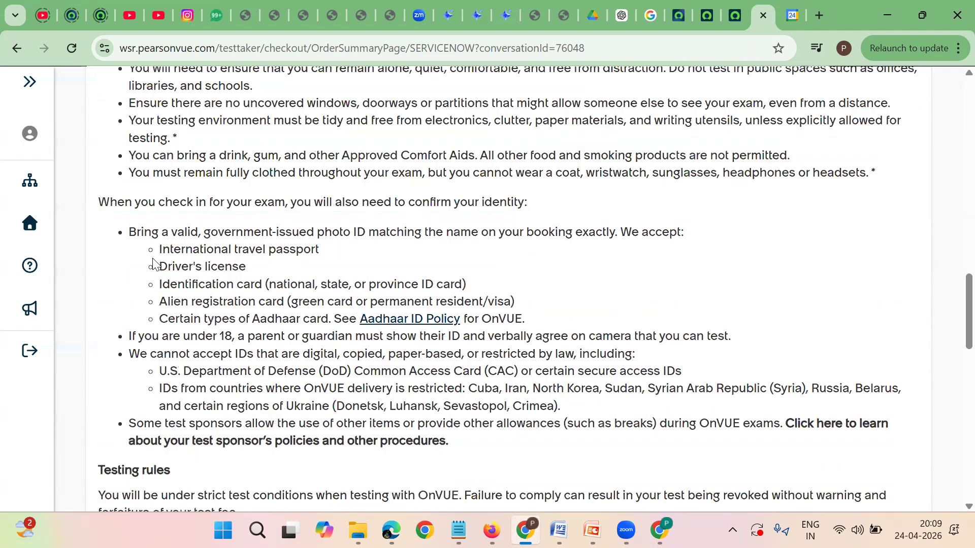
pyautogui.moveTo(95, 201); pyautogui.dragTo(927, 447)
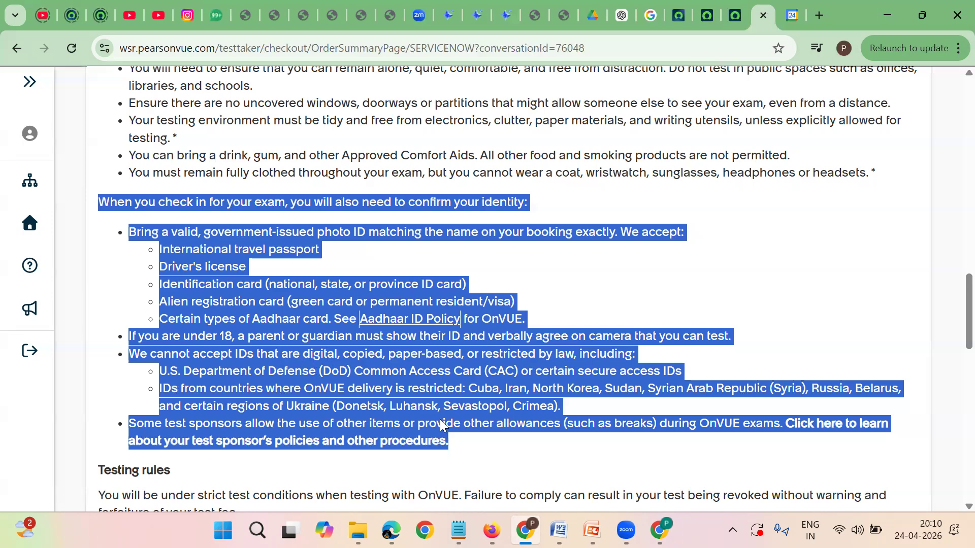
pyautogui.scroll(-1, 427, 426)
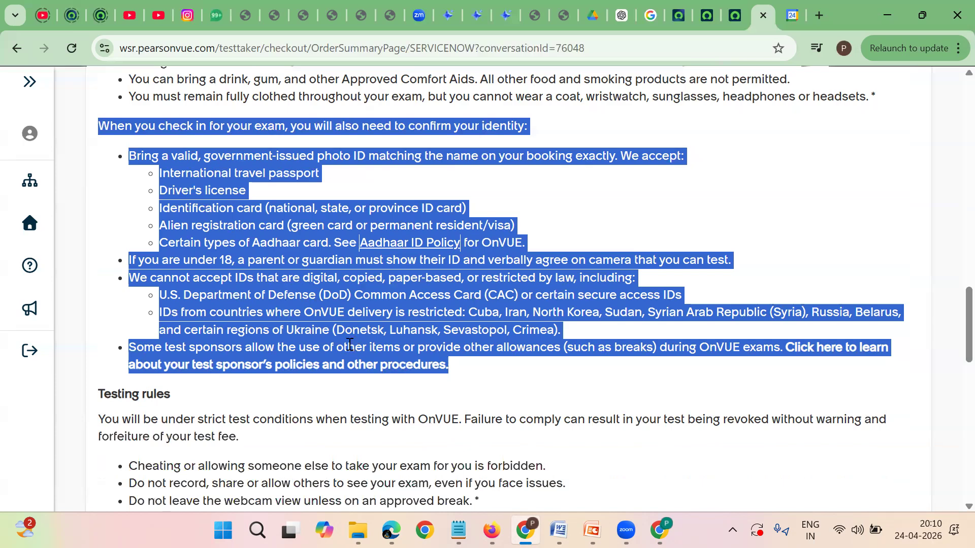
# - Read the OnVUE testing rules on cheating, recording, webcam view, silence and phone access
pyautogui.scroll(-3, 420, 385)
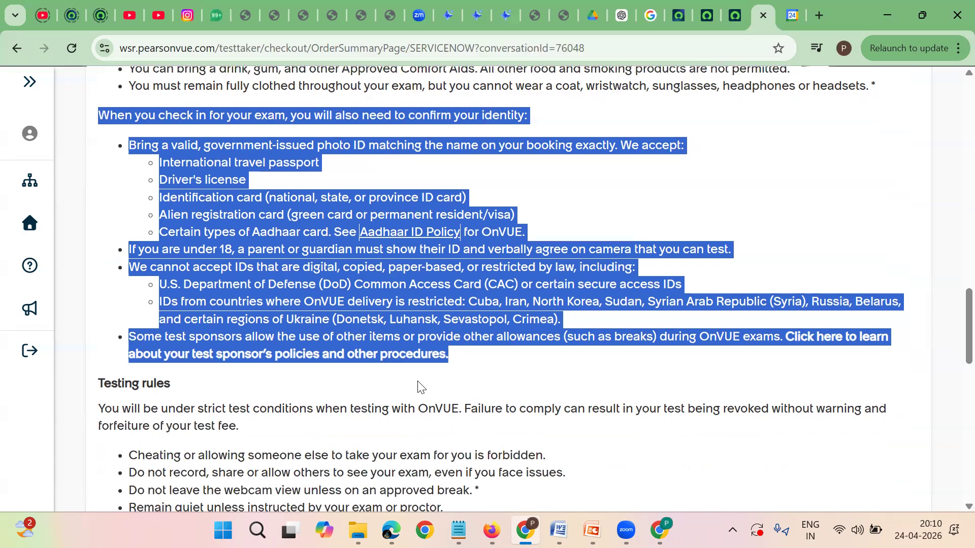
pyautogui.click(243, 319)
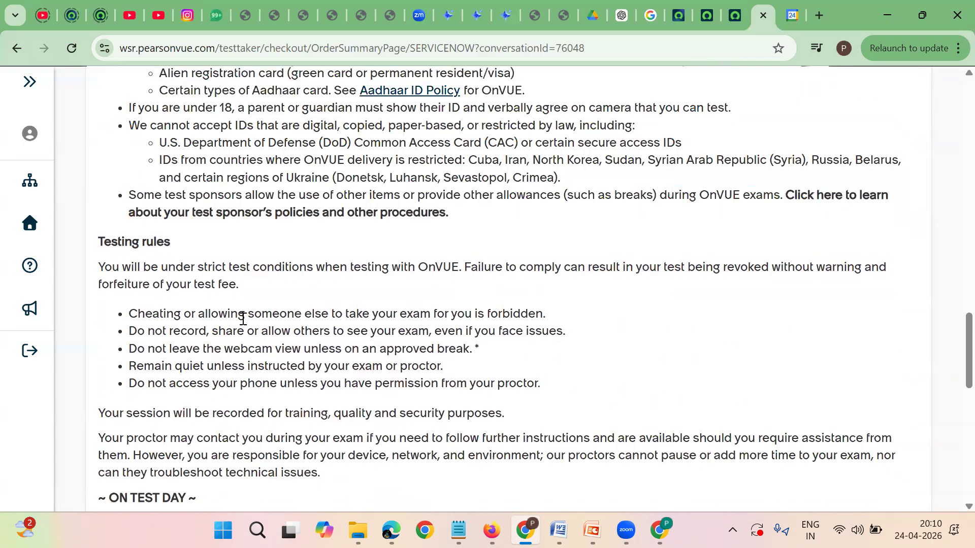
pyautogui.scroll(-1, 243, 319)
pyautogui.moveTo(97, 161); pyautogui.dragTo(586, 321)
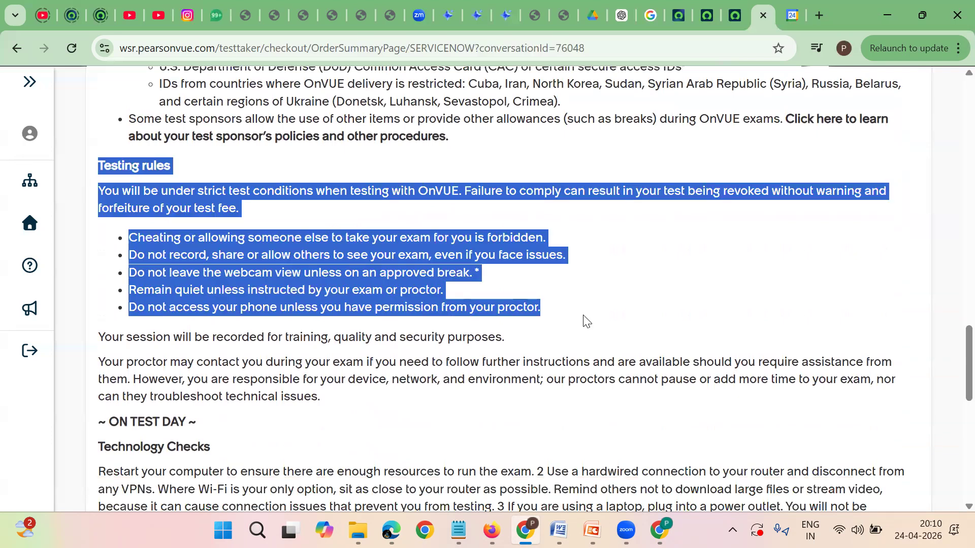
# - Read the test-day environment and readiness checks, along with the exam's Reschedule Policy and Cancellation Policy
pyautogui.scroll(-10, 579, 322)
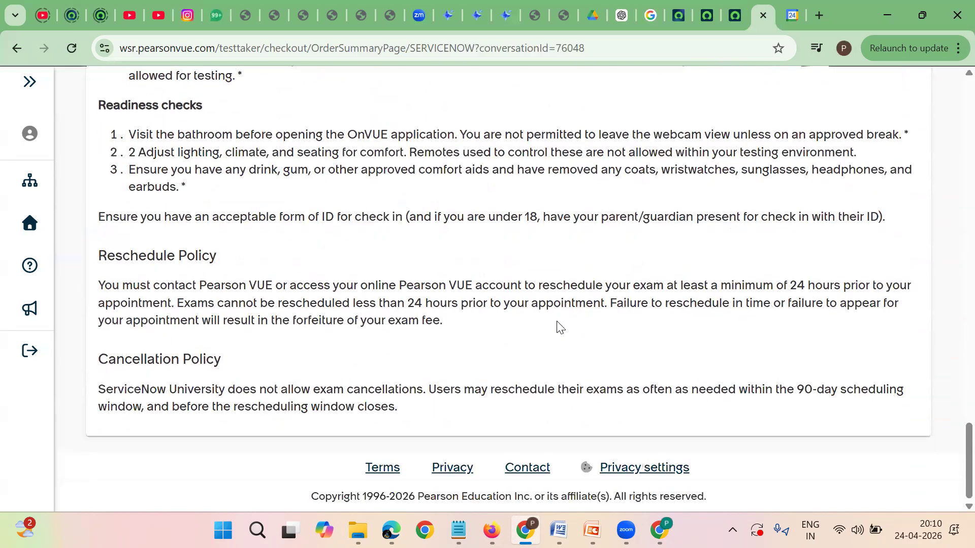
pyautogui.scroll(3, 549, 323)
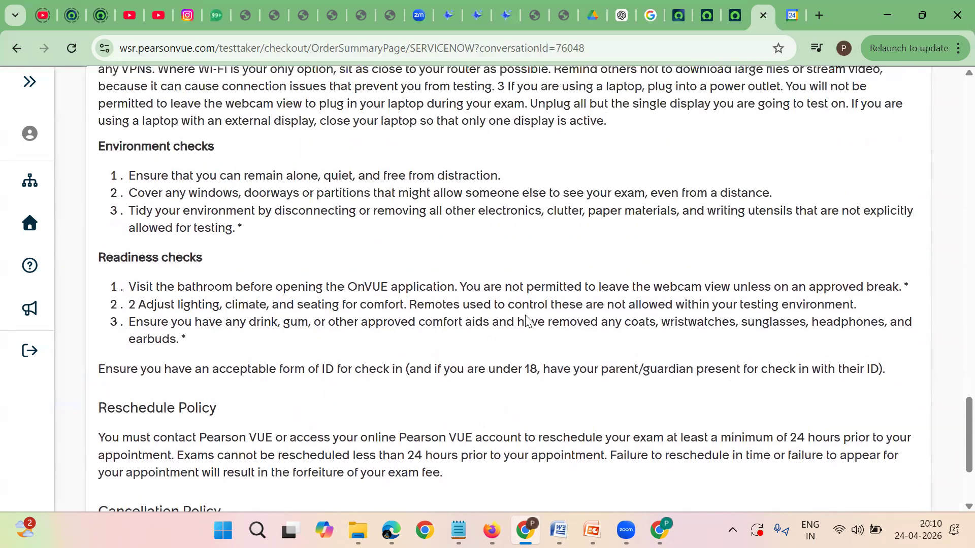
pyautogui.scroll(-4, 530, 321)
pyautogui.scroll(3, 527, 320)
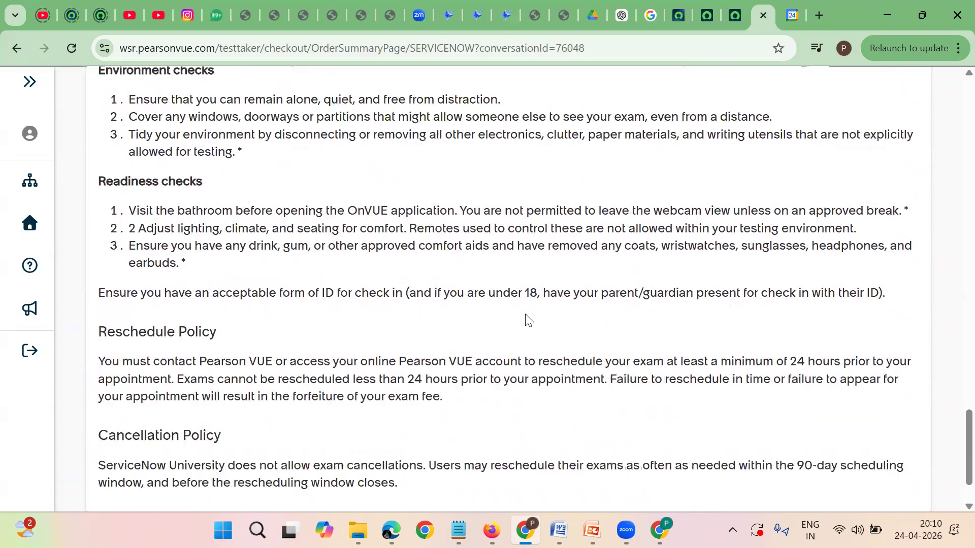
pyautogui.scroll(-3, 523, 320)
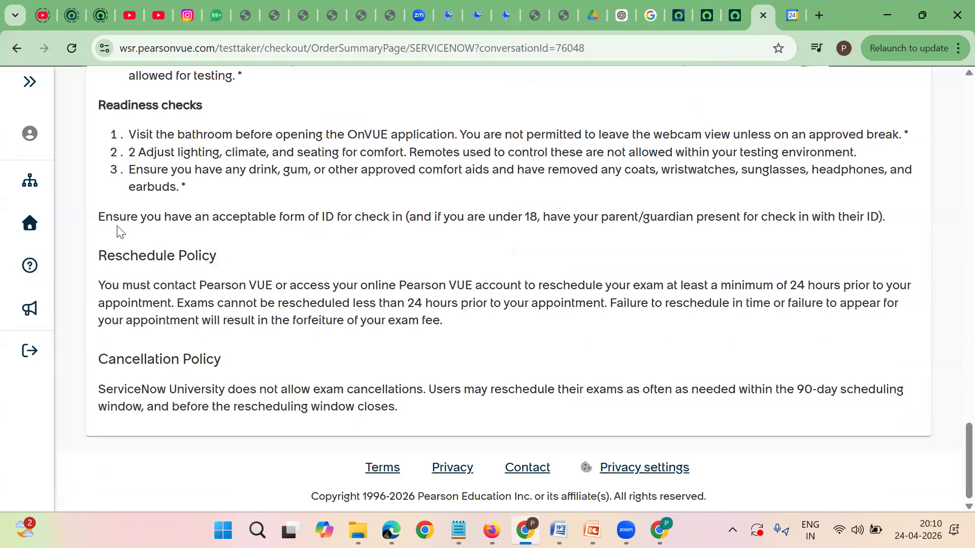
pyautogui.moveTo(98, 285); pyautogui.dragTo(459, 325)
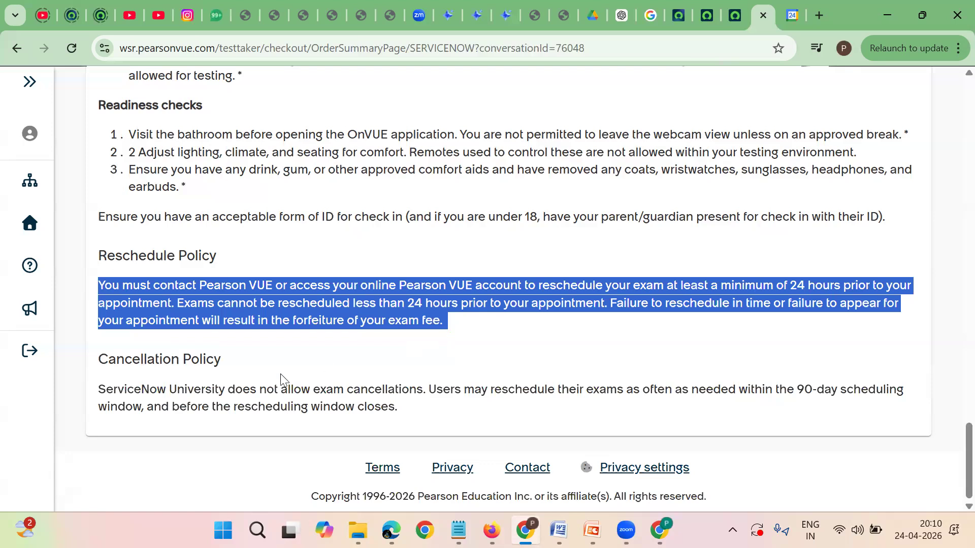
pyautogui.moveTo(97, 389); pyautogui.dragTo(436, 412)
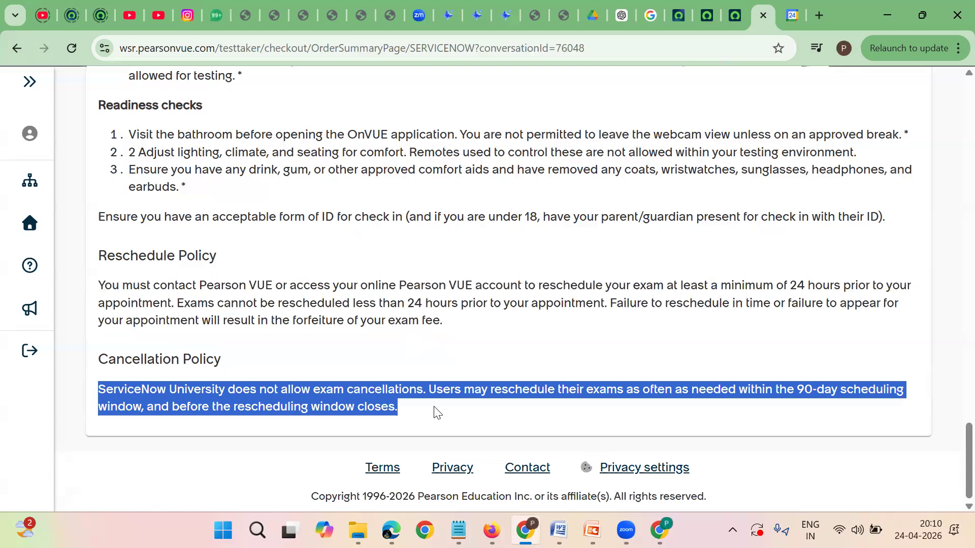
# - Return to the beginning of the order summary and check the appointment details and confirmation notices
pyautogui.scroll(10, 427, 383)
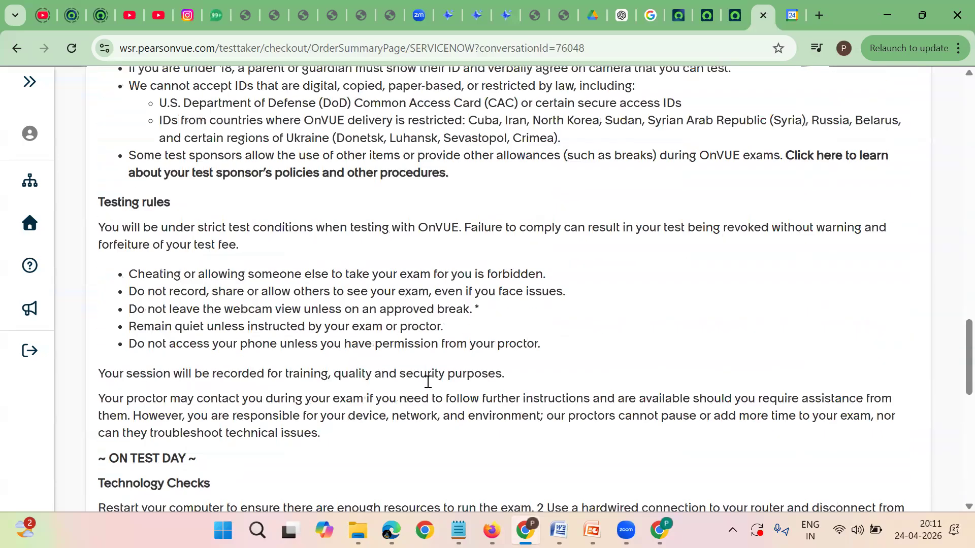
pyautogui.scroll(3, 428, 382)
pyautogui.scroll(4, 419, 379)
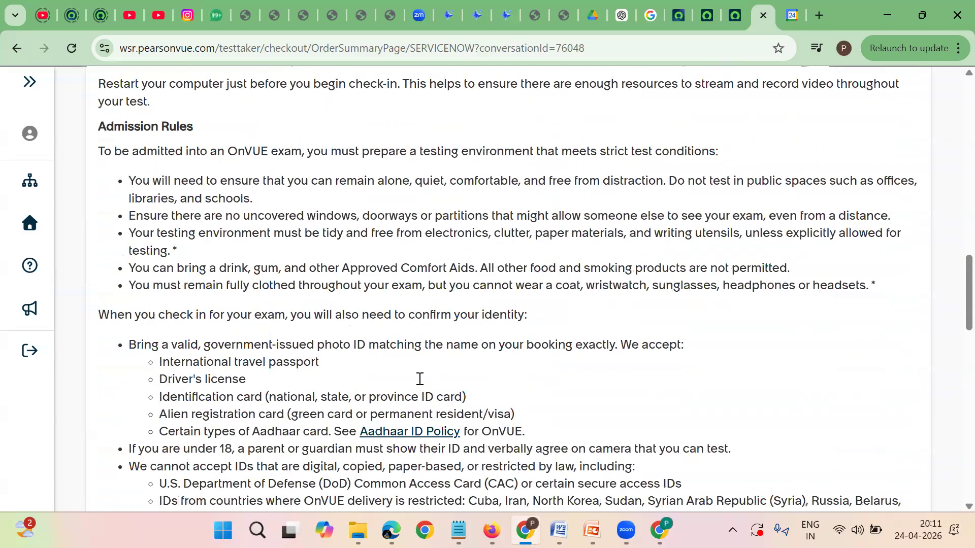
pyautogui.scroll(3, 420, 379)
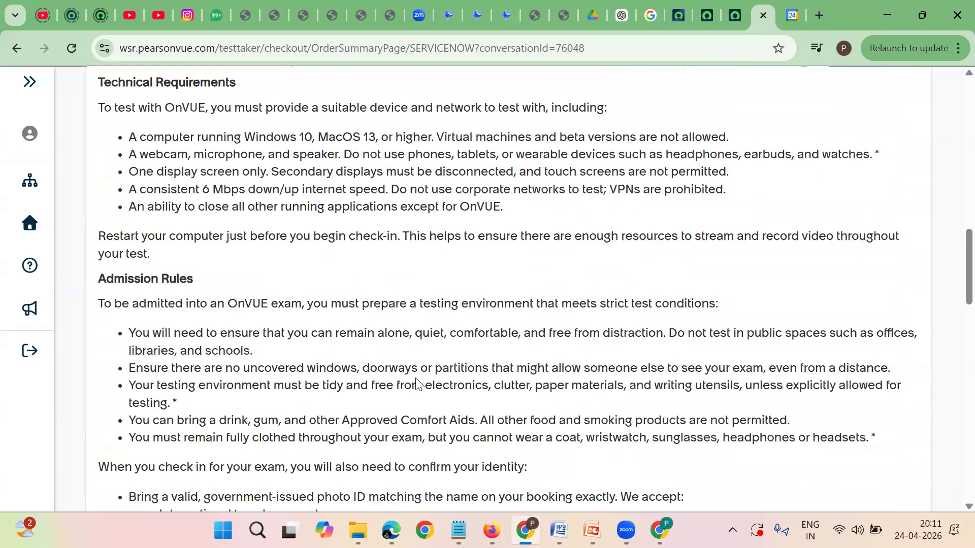
pyautogui.scroll(8, 416, 385)
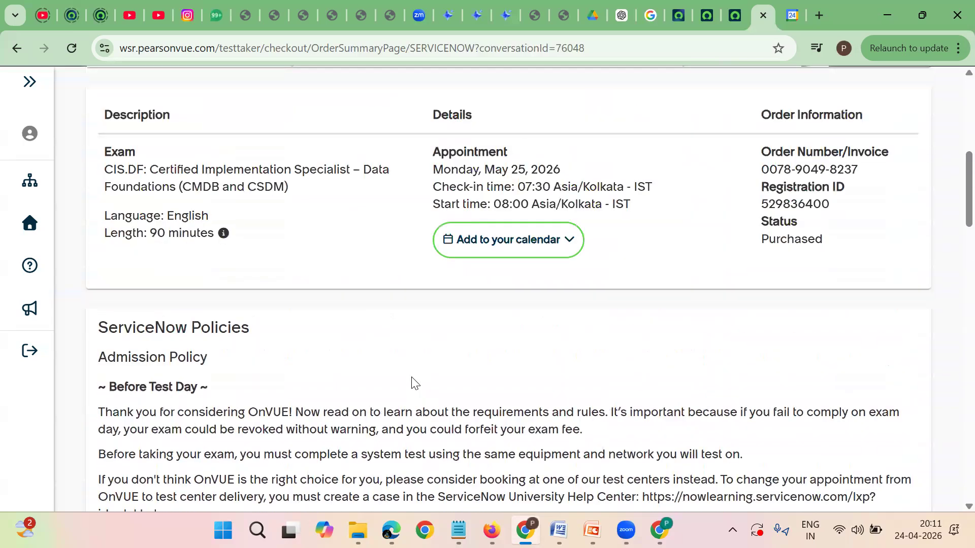
pyautogui.scroll(3, 415, 384)
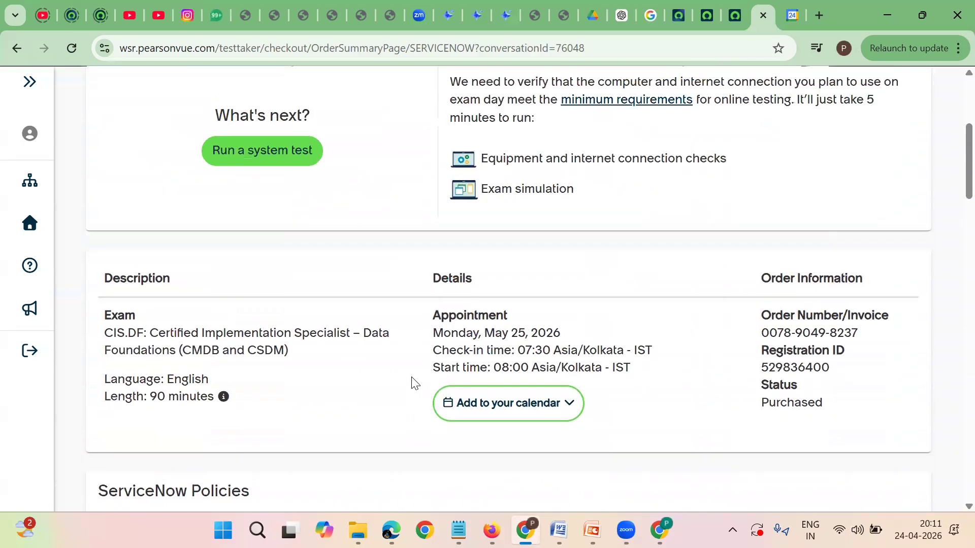
pyautogui.scroll(5, 416, 384)
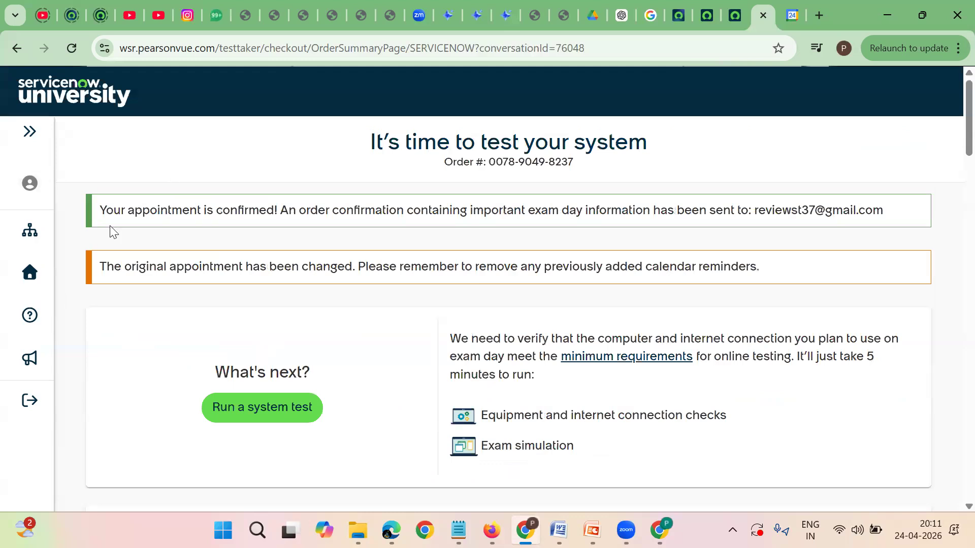